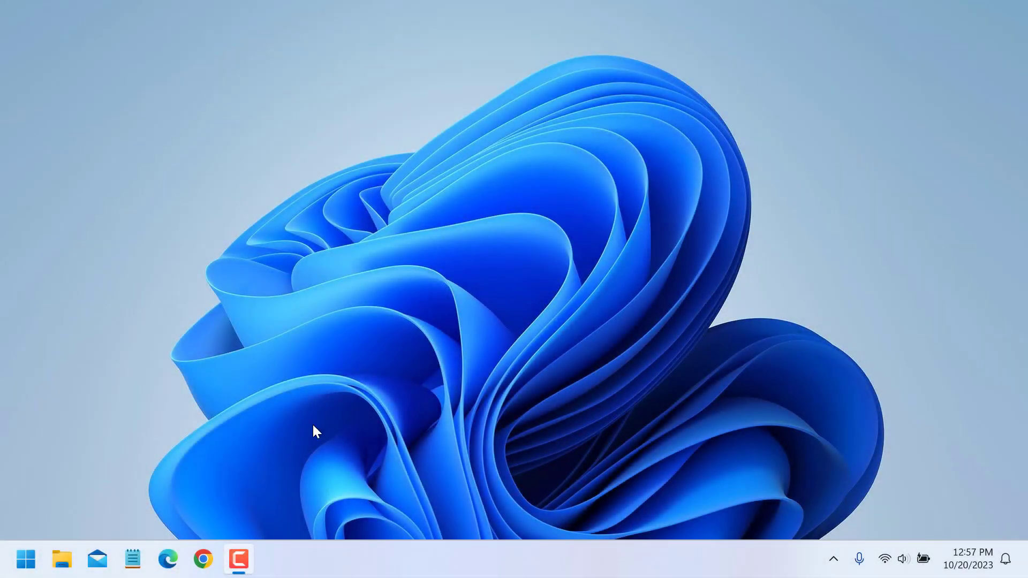
Open Chrome and search Google for obs.
{"action": "left_click", "coordinate": [203, 559]}
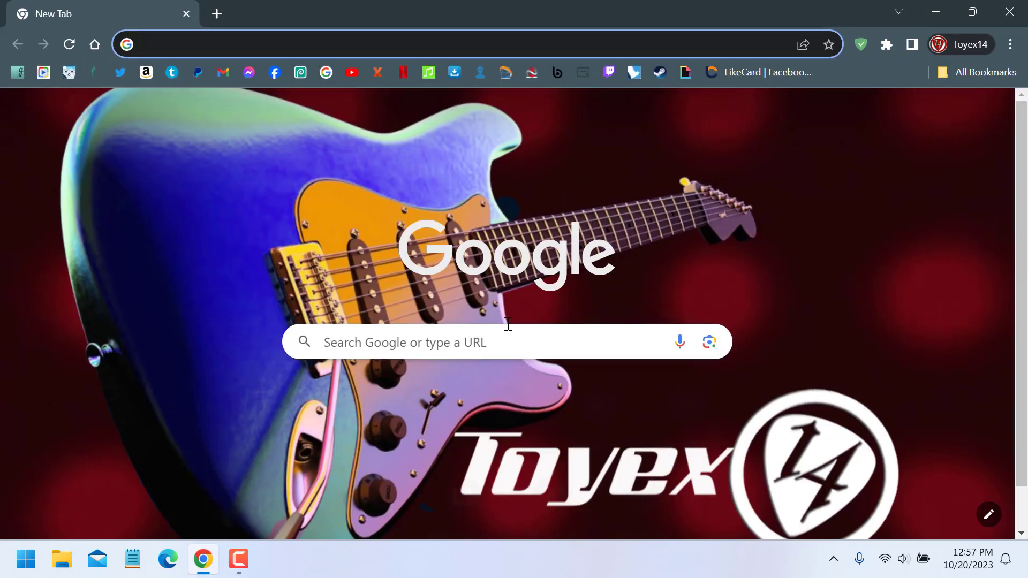
{"action": "left_click", "coordinate": [327, 77]}
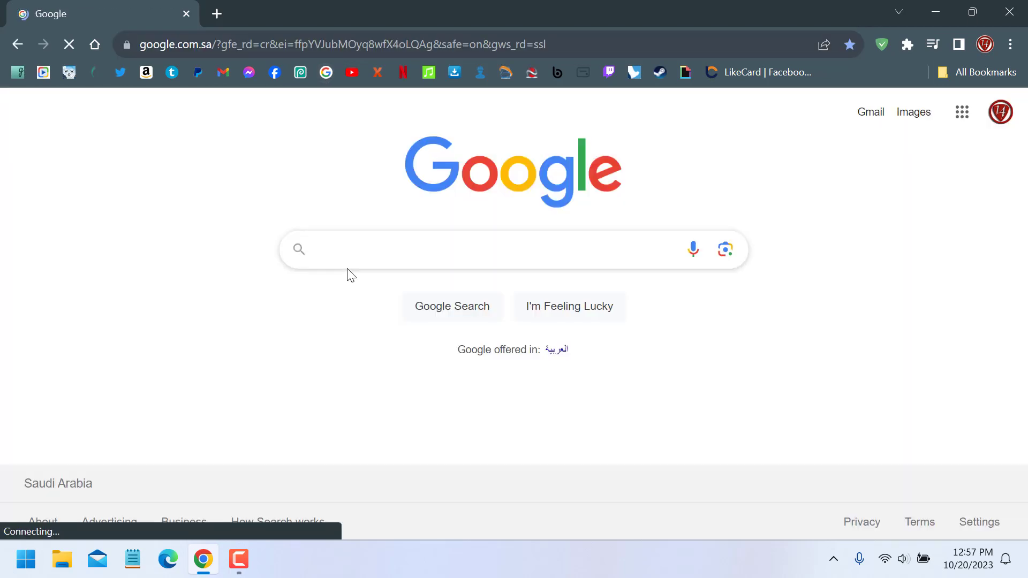
{"action": "left_click", "coordinate": [353, 252]}
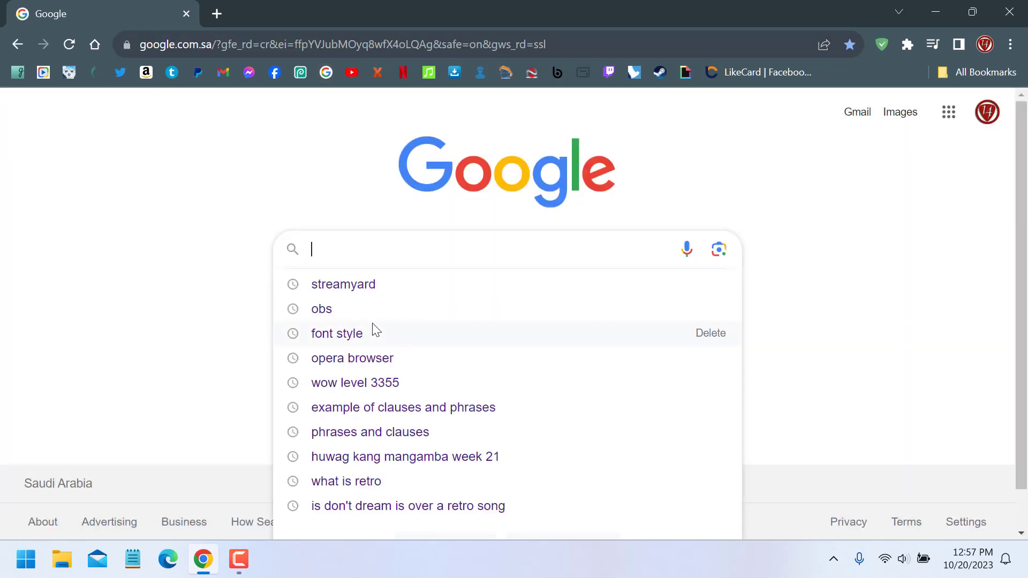
{"action": "left_click", "coordinate": [374, 309]}
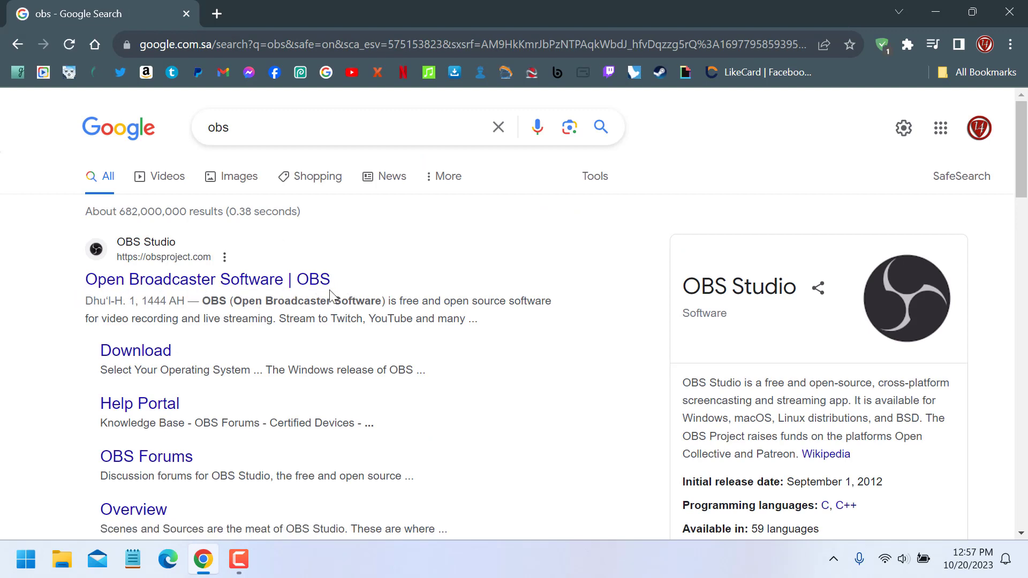
Open the OBS Project site and save the Windows installer OBS-Studio-29.1.3-Full-Installer-x64 to Downloads.
{"action": "left_click", "coordinate": [206, 287]}
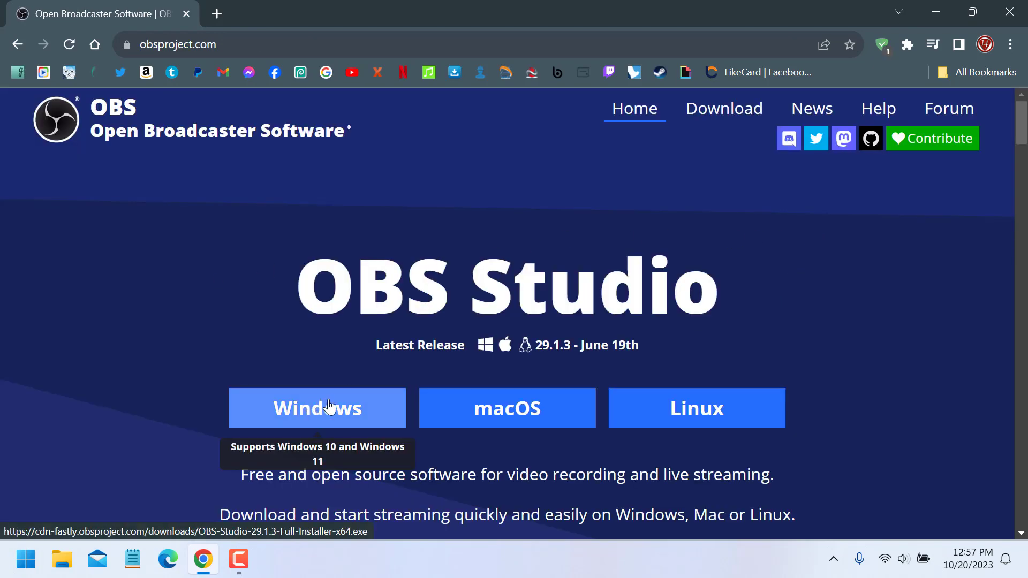
{"action": "left_click", "coordinate": [323, 405]}
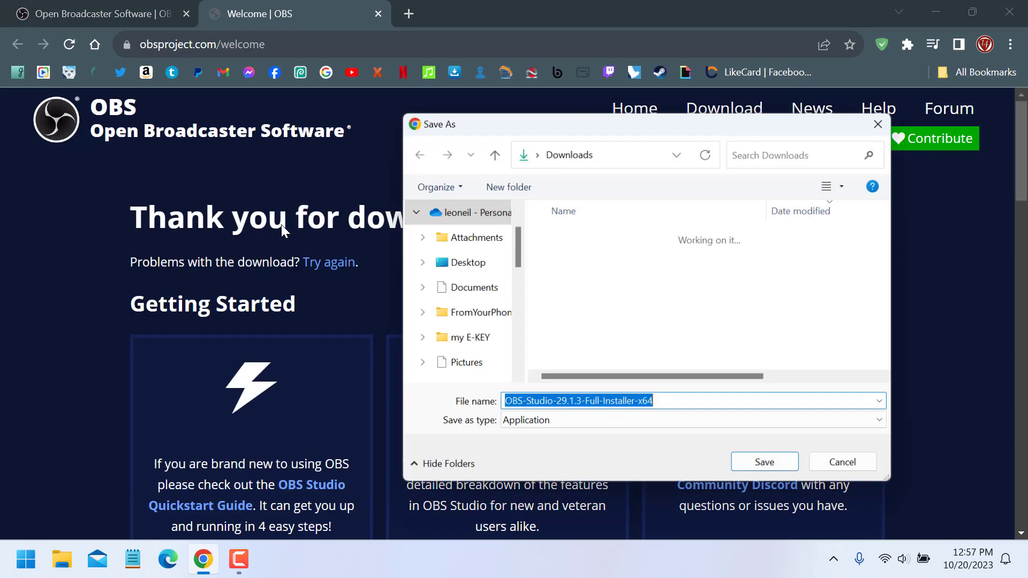
{"action": "left_click", "coordinate": [761, 474]}
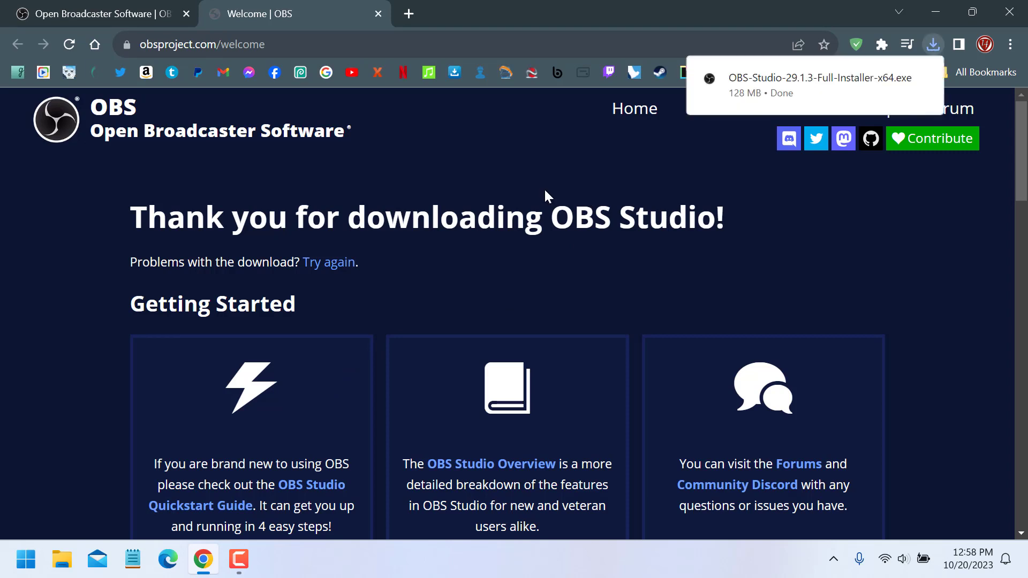
Run the downloaded installer, accept the license and install OBS Studio 29.1.3 to C:\Program Files\obs-studio.
{"action": "left_click", "coordinate": [766, 81]}
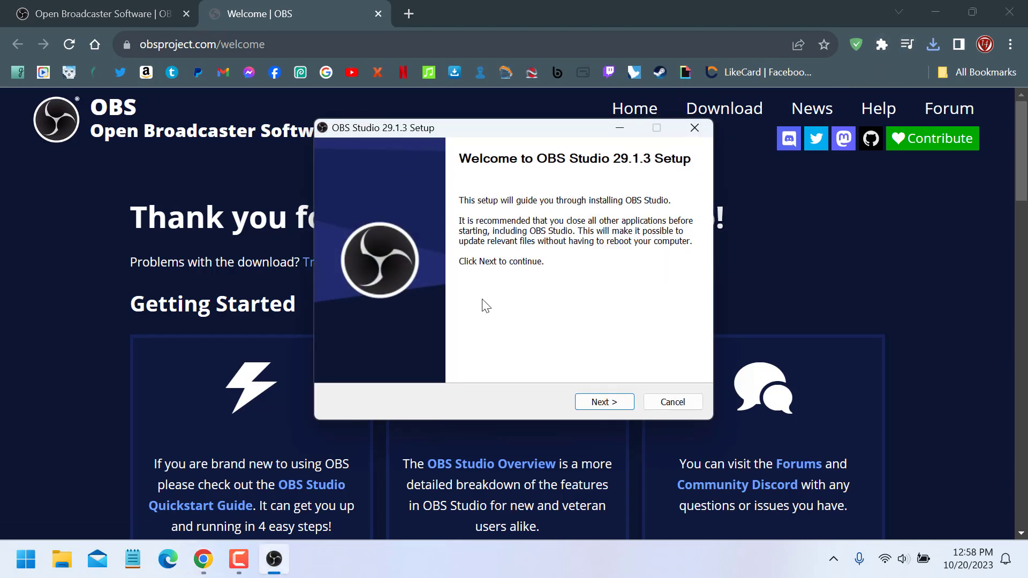
{"action": "left_click", "coordinate": [594, 405]}
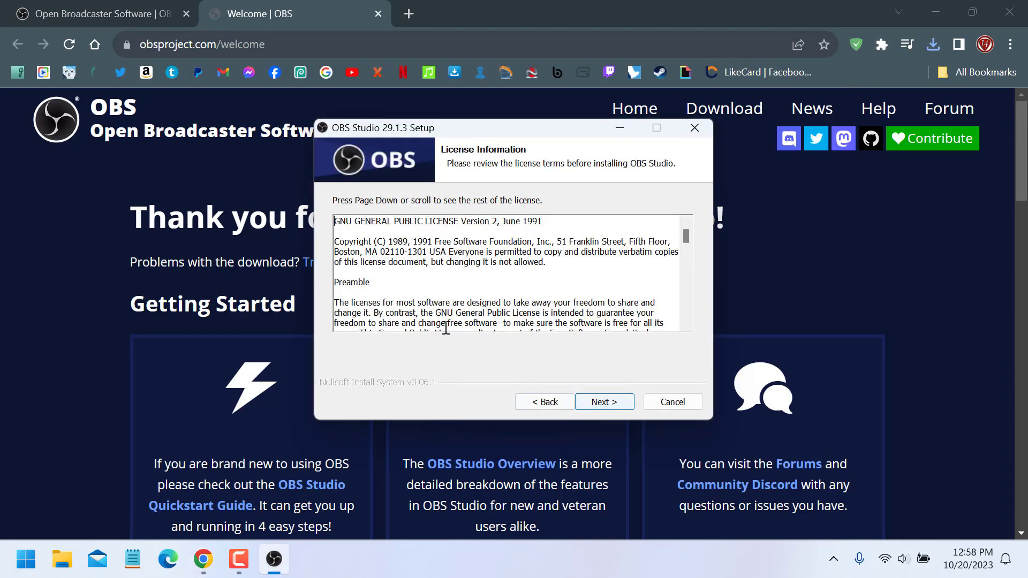
{"action": "left_click_drag", "start_coordinate": [686, 242], "coordinate": [686, 330]}
{"action": "left_click", "coordinate": [608, 405]}
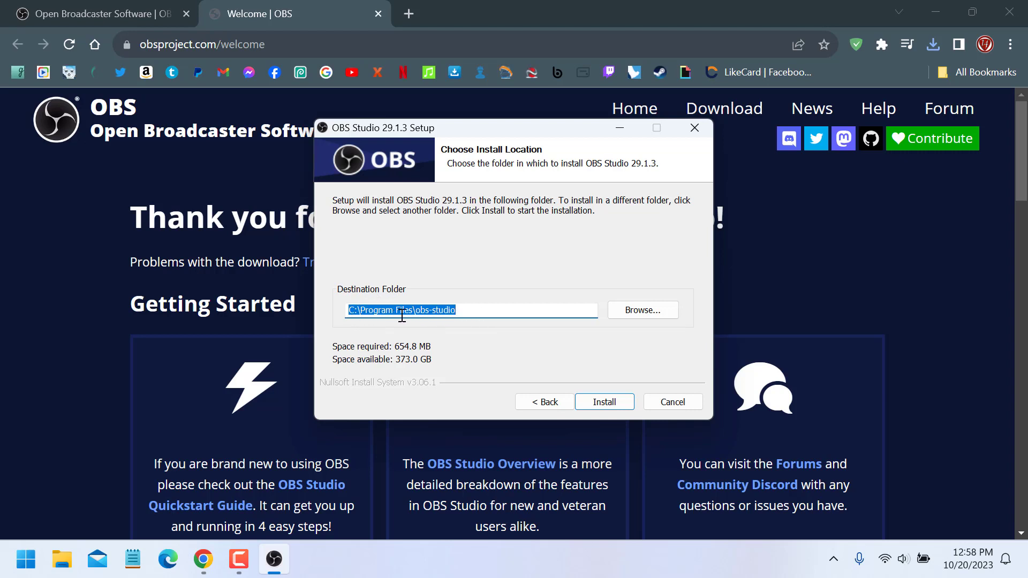
{"action": "left_click", "coordinate": [604, 401]}
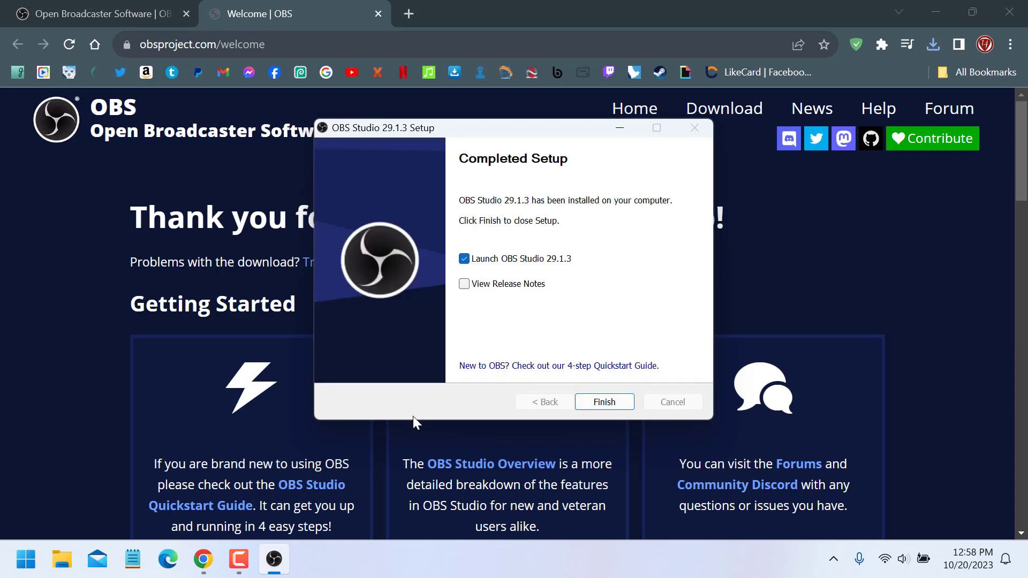
Pin the installer to the taskbar, finish setup with Launch OBS Studio 29.1.3 checked, and minimize the browser.
{"action": "right_click", "coordinate": [274, 564]}
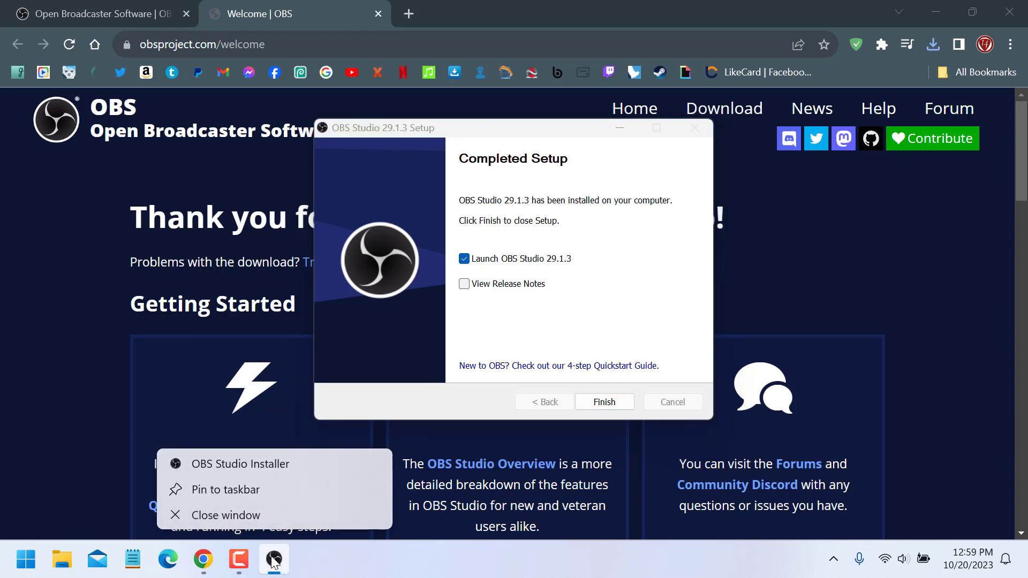
{"action": "left_click", "coordinate": [237, 489]}
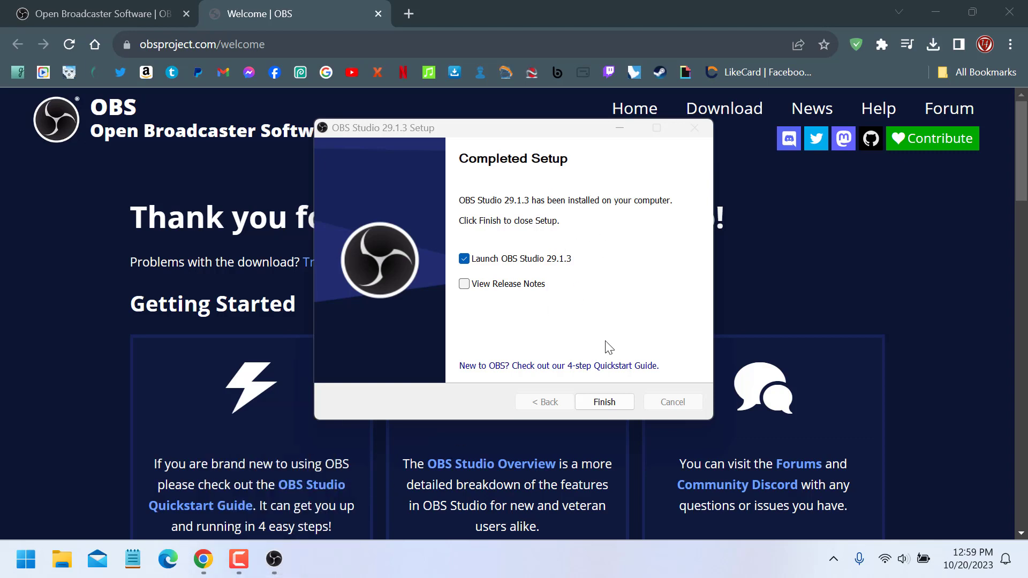
{"action": "left_click", "coordinate": [604, 403]}
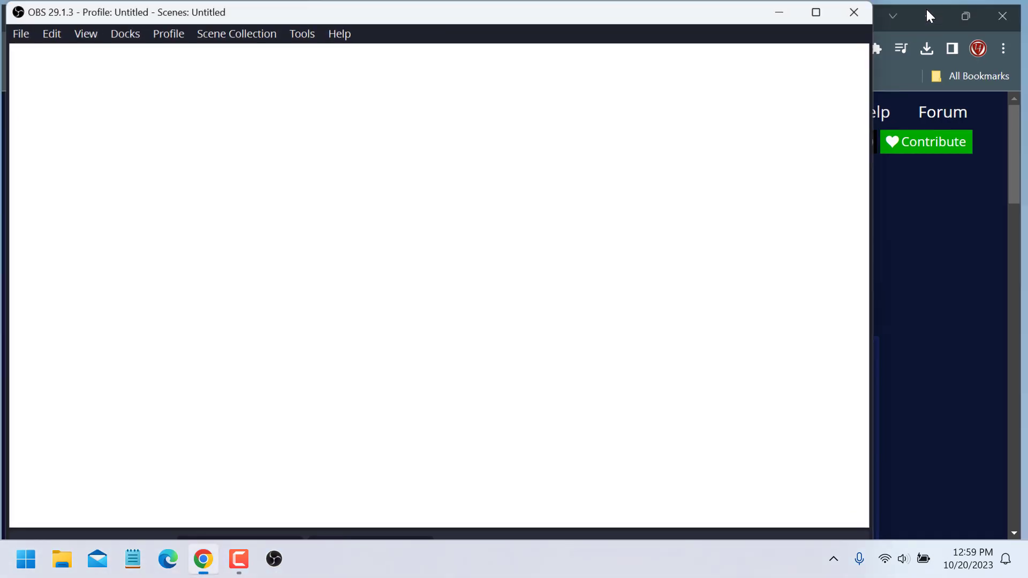
{"action": "left_click", "coordinate": [928, 13]}
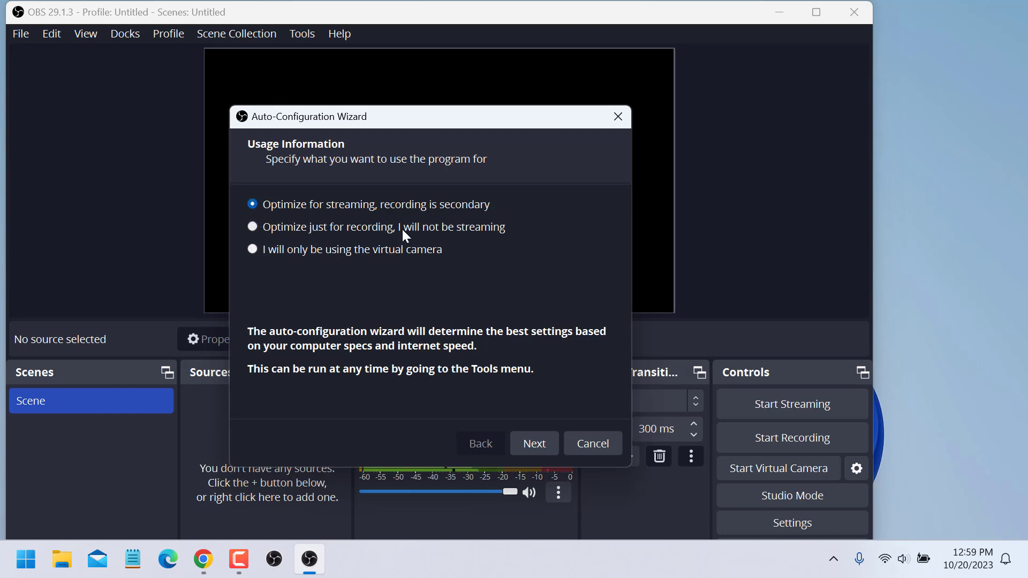
Continue the auto-configuration wizard with streaming optimization and default video settings, choosing YouTube - RTMPS as the service.
{"action": "left_click", "coordinate": [530, 440]}
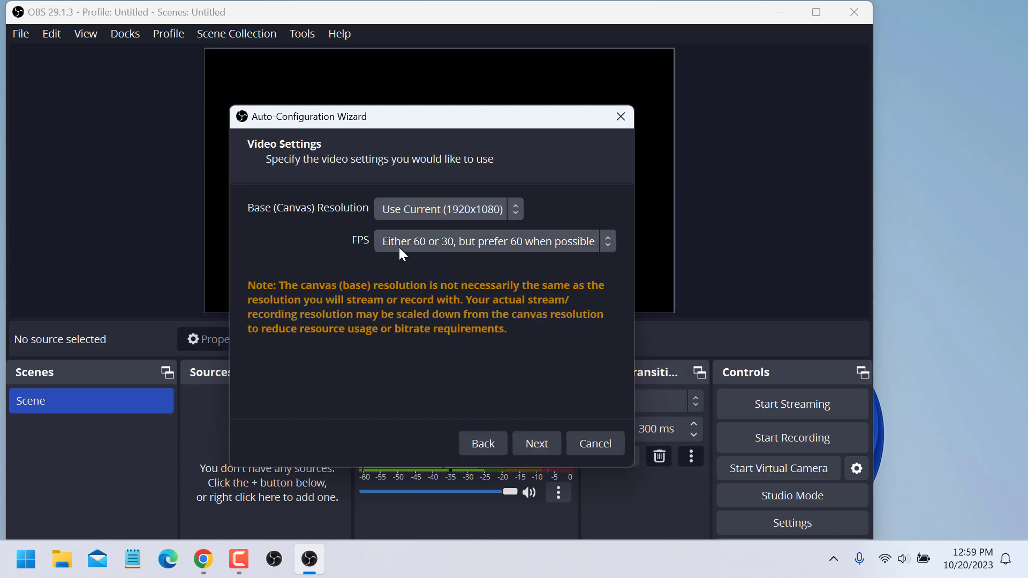
{"action": "left_click", "coordinate": [547, 442]}
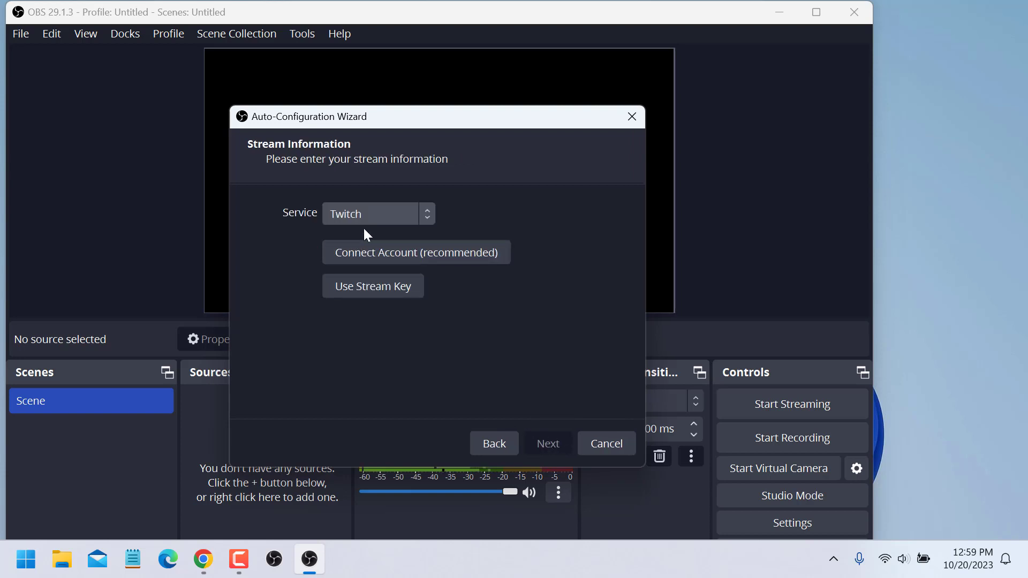
{"action": "left_click", "coordinate": [426, 223]}
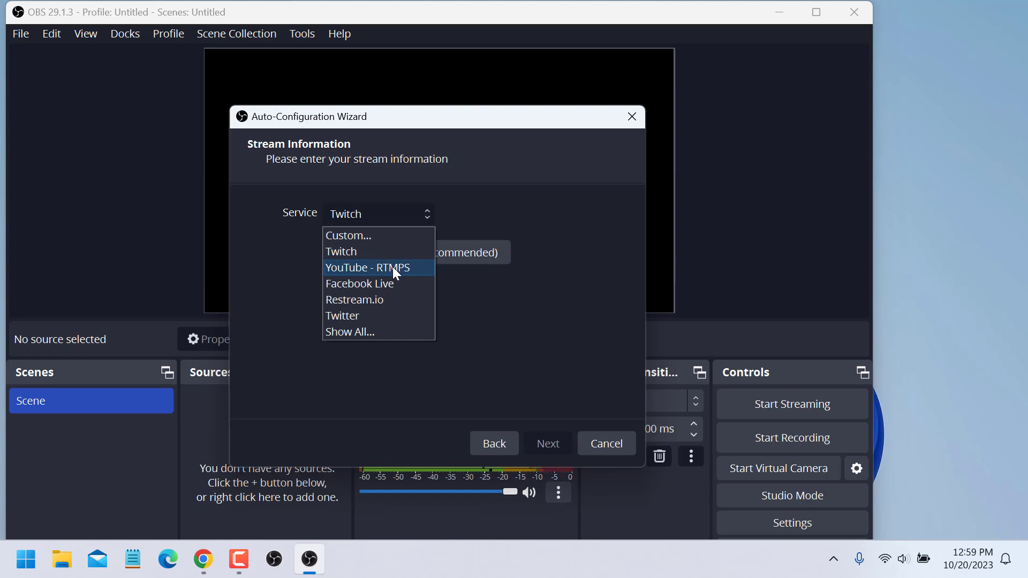
{"action": "key", "text": "Escape"}
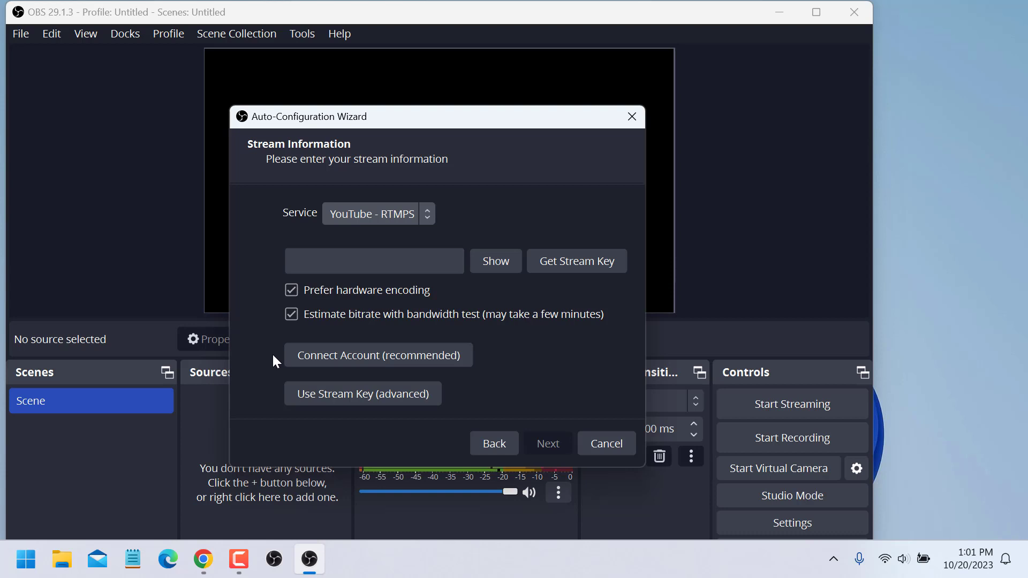
Connect the YouTube account by choosing the Google account and allowing OBS Studio access.
{"action": "left_click", "coordinate": [398, 363]}
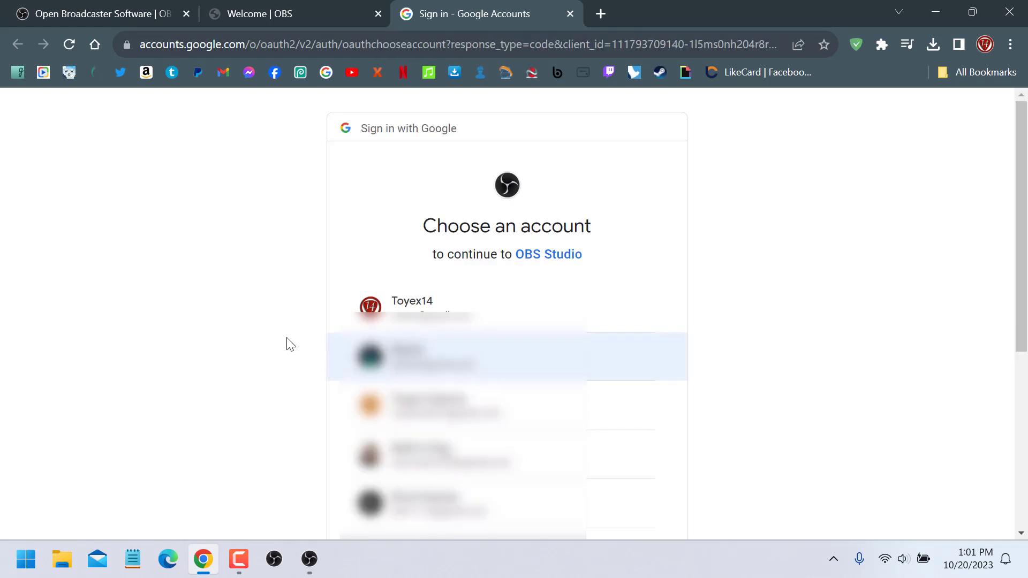
{"action": "left_click", "coordinate": [513, 308]}
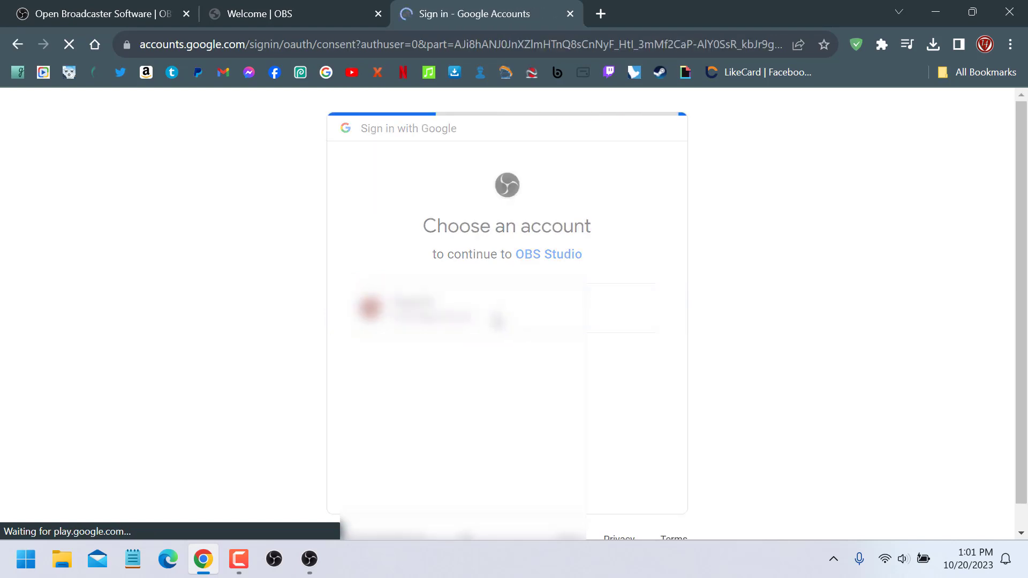
{"action": "scroll", "coordinate": [480, 358], "scroll_direction": "down", "scroll_amount": 4}
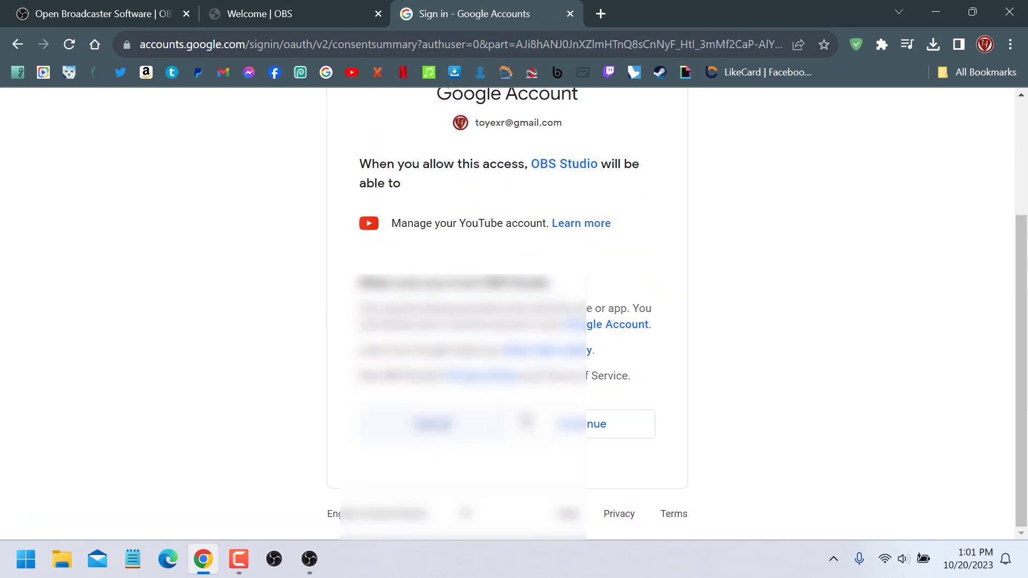
{"action": "left_click", "coordinate": [586, 423]}
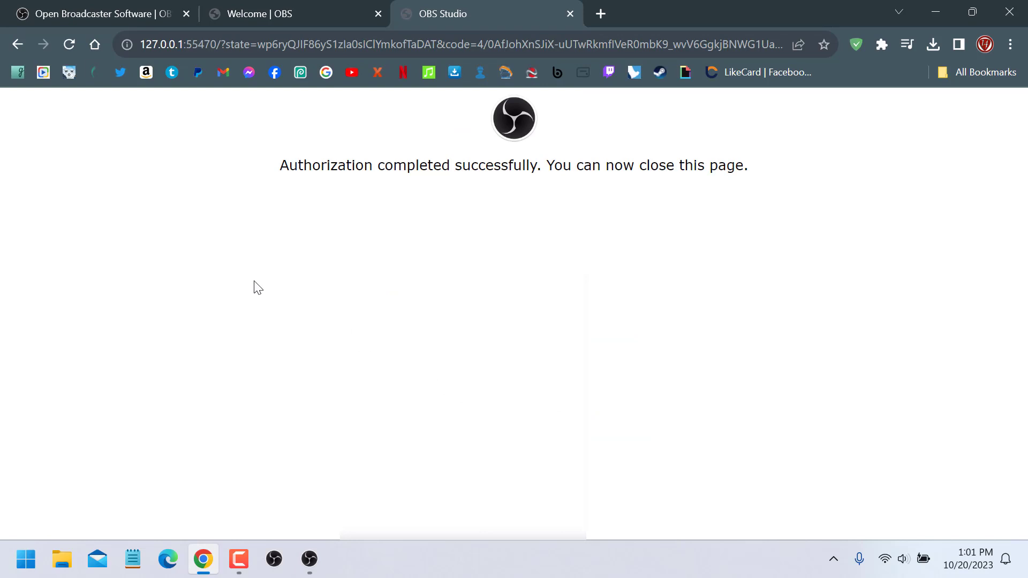
Close the authorization tab, the OBS welcome tab and the browser window.
{"action": "left_click", "coordinate": [570, 14]}
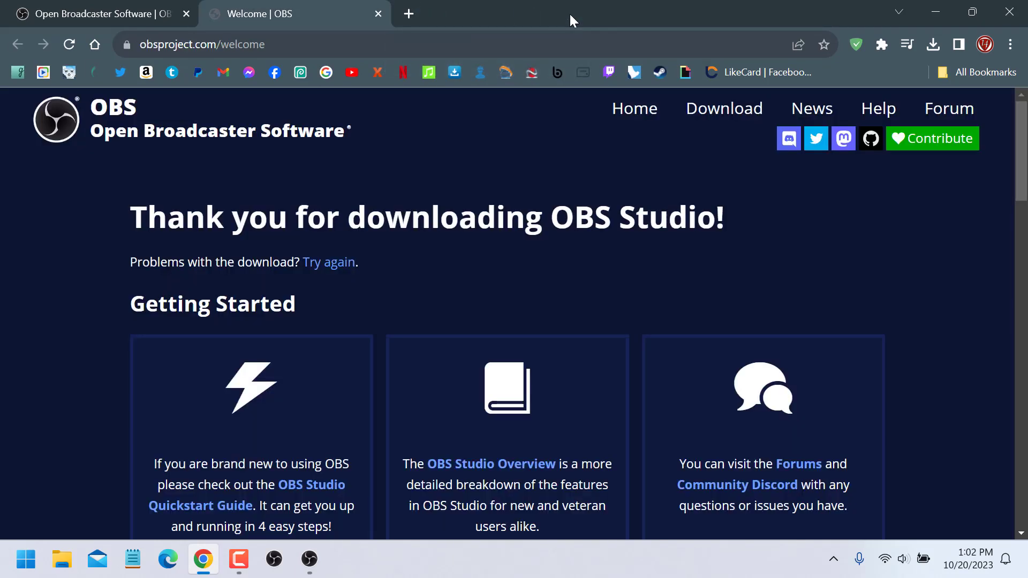
{"action": "left_click", "coordinate": [379, 14]}
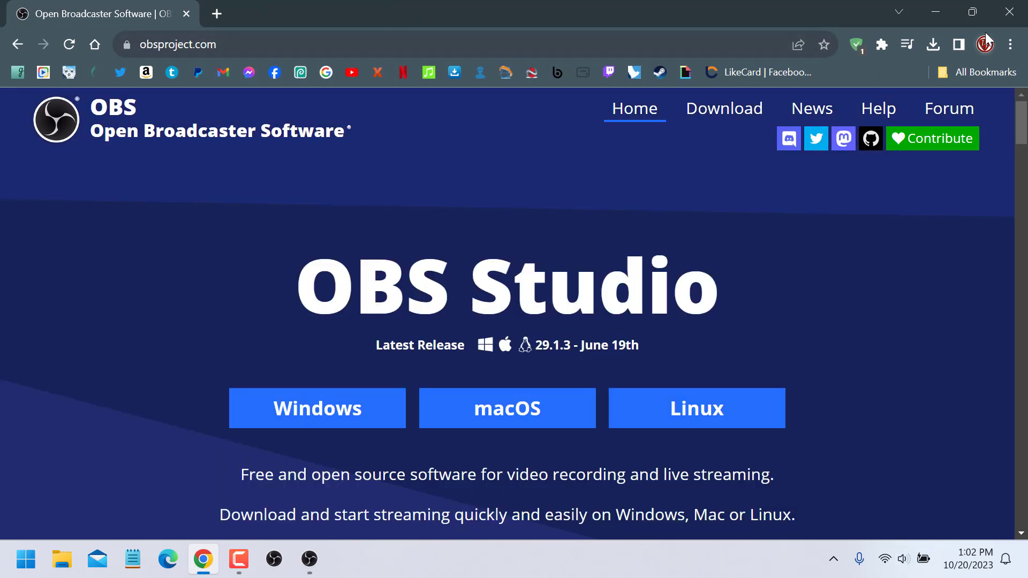
{"action": "left_click", "coordinate": [1004, 16]}
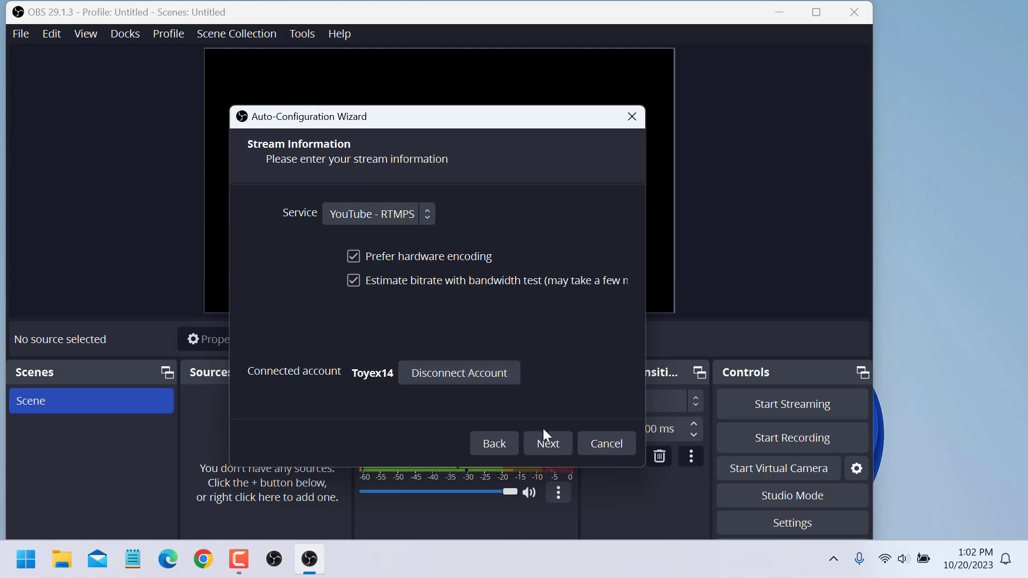
Finish the wizard's bandwidth test and apply the recommended settings.
{"action": "left_click", "coordinate": [548, 444]}
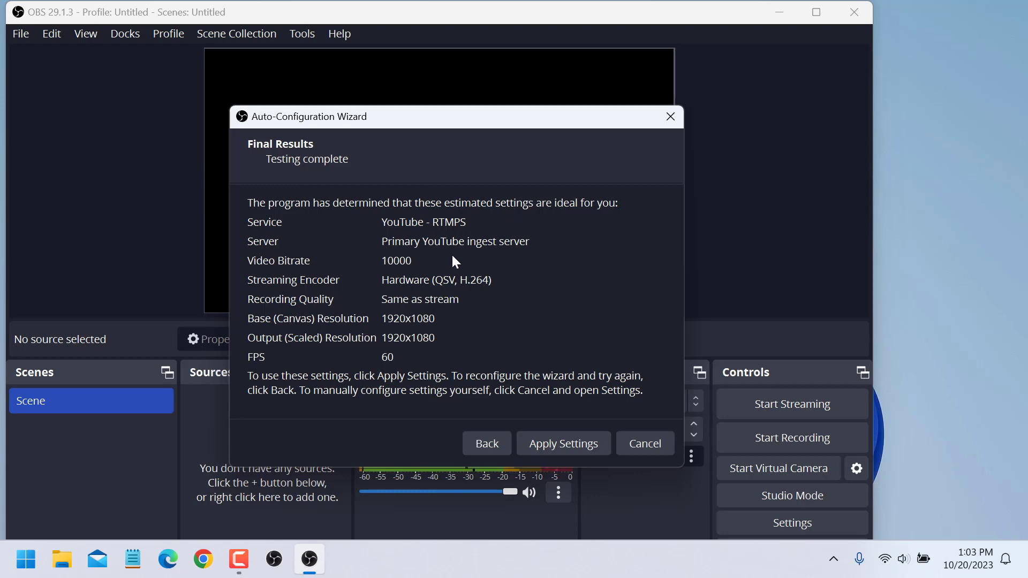
{"action": "left_click", "coordinate": [562, 445]}
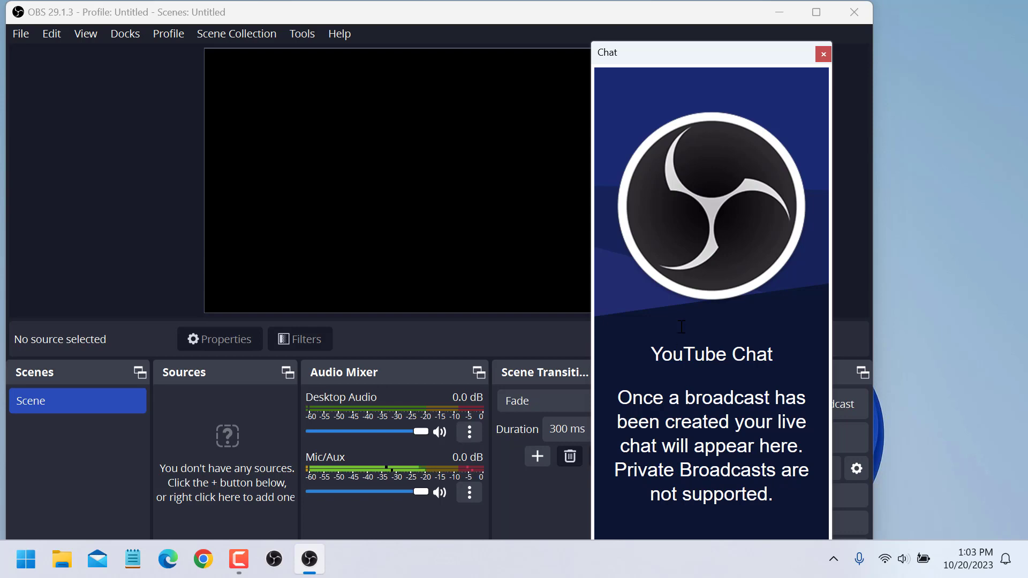
Dock the YouTube Chat window, then close it and dismiss the dockable-window notice.
{"action": "mouse_move", "coordinate": [707, 61]}
{"action": "left_mouse_down"}
{"action": "mouse_move", "coordinate": [714, 30]}
{"action": "mouse_move", "coordinate": [724, 52]}
{"action": "left_mouse_up"}
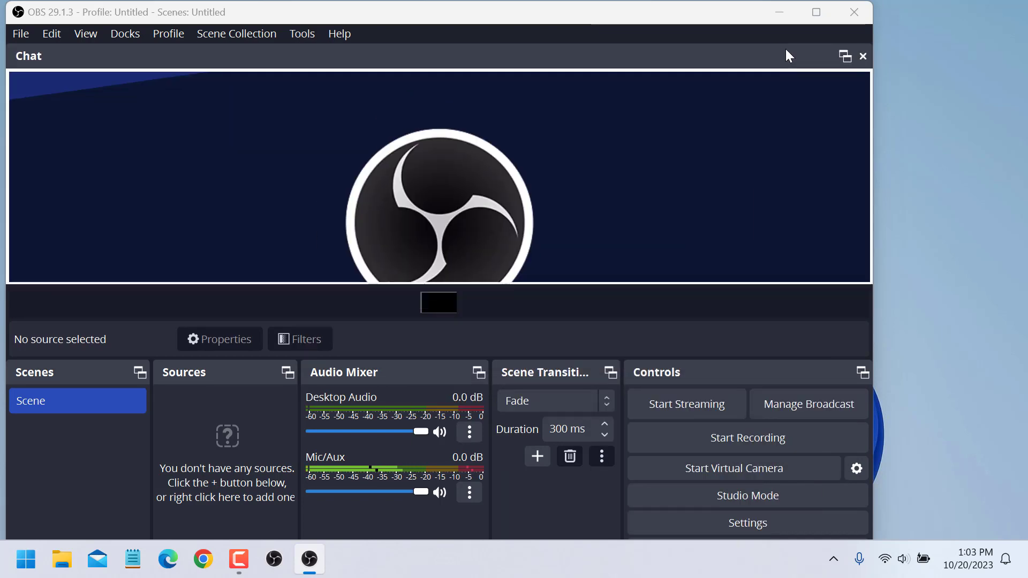
{"action": "left_click", "coordinate": [864, 56]}
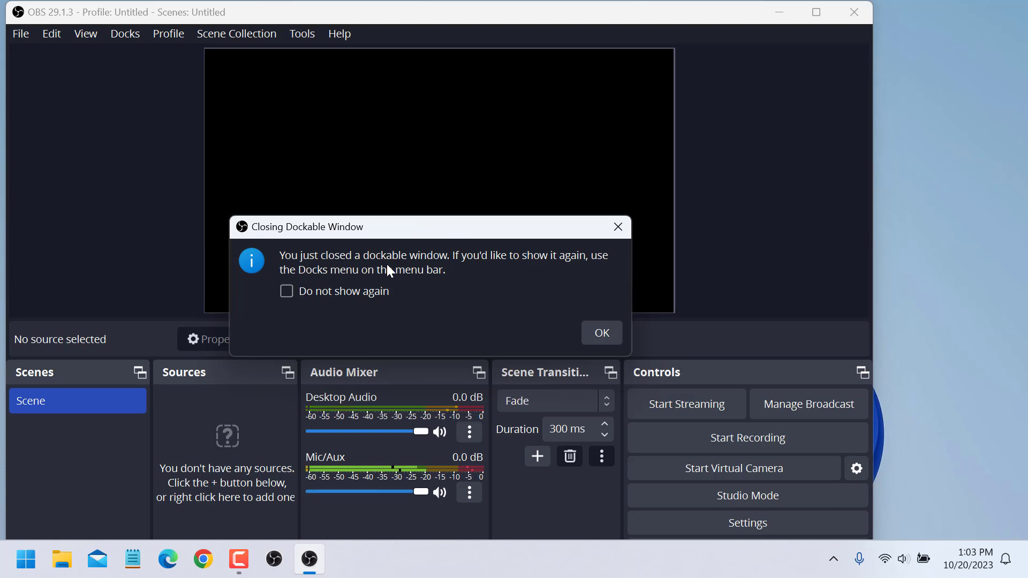
{"action": "left_click", "coordinate": [599, 337]}
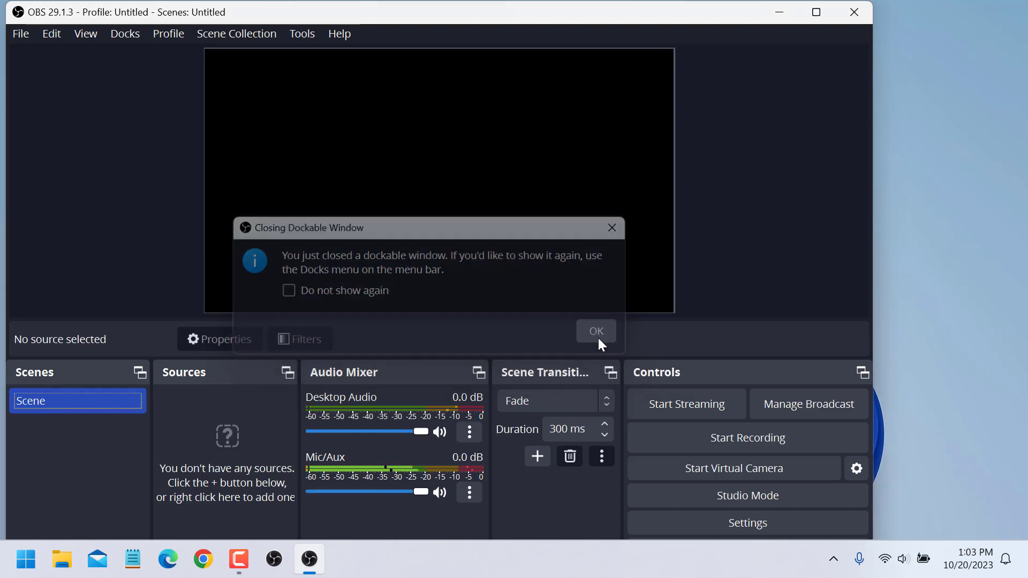
Maximize OBS and add a new scene named LIVESTREAM.
{"action": "left_click", "coordinate": [816, 12]}
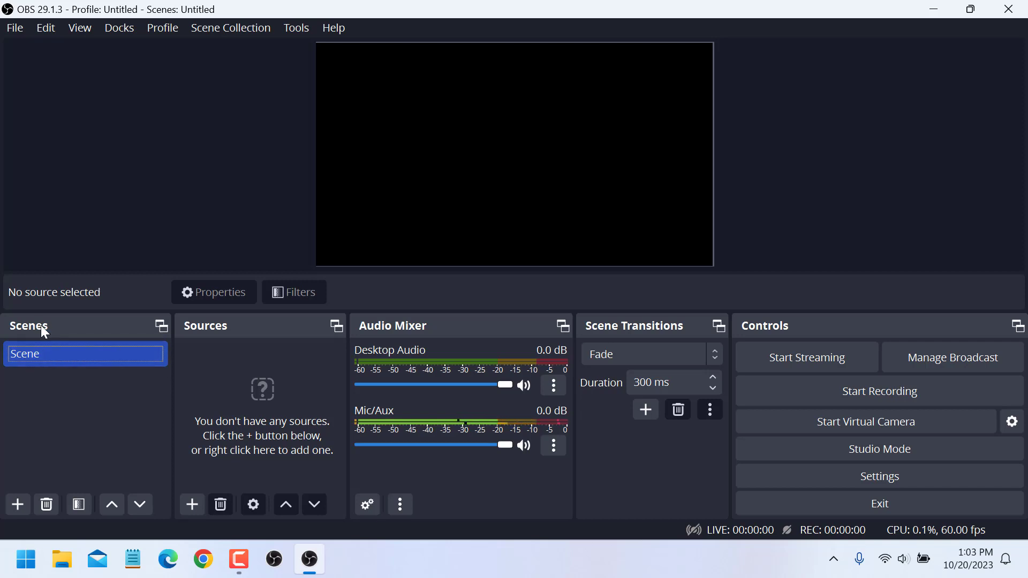
{"action": "left_click", "coordinate": [17, 505]}
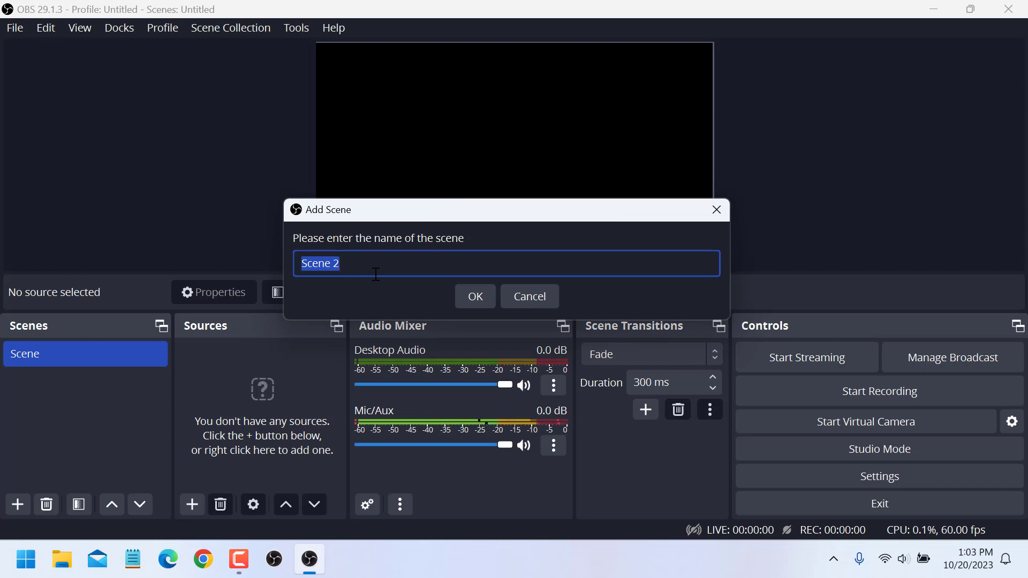
{"action": "key", "text": "BackSpace"}
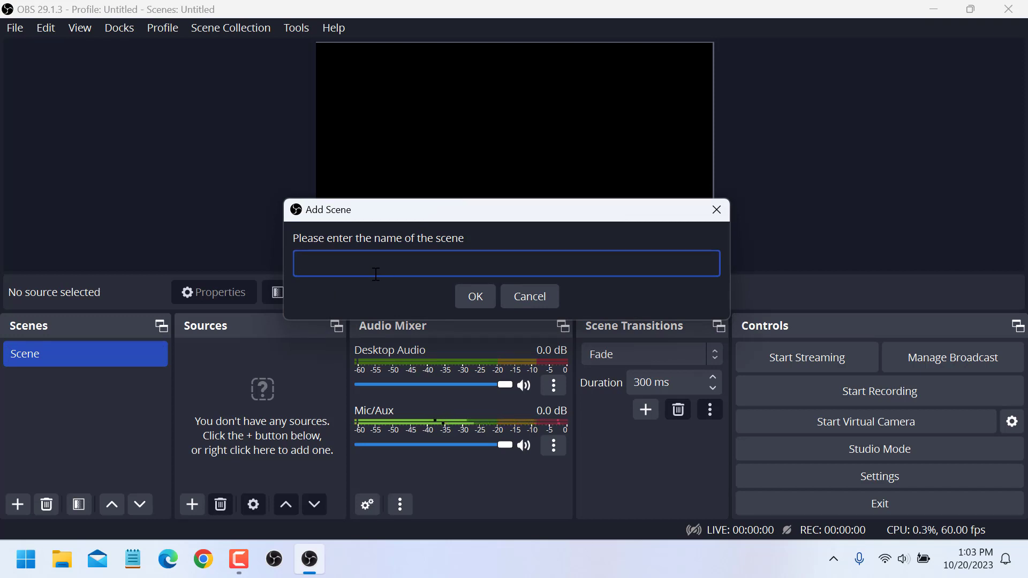
{"action": "type", "text": "LIVESTREAM"}
{"action": "left_click", "coordinate": [462, 297]}
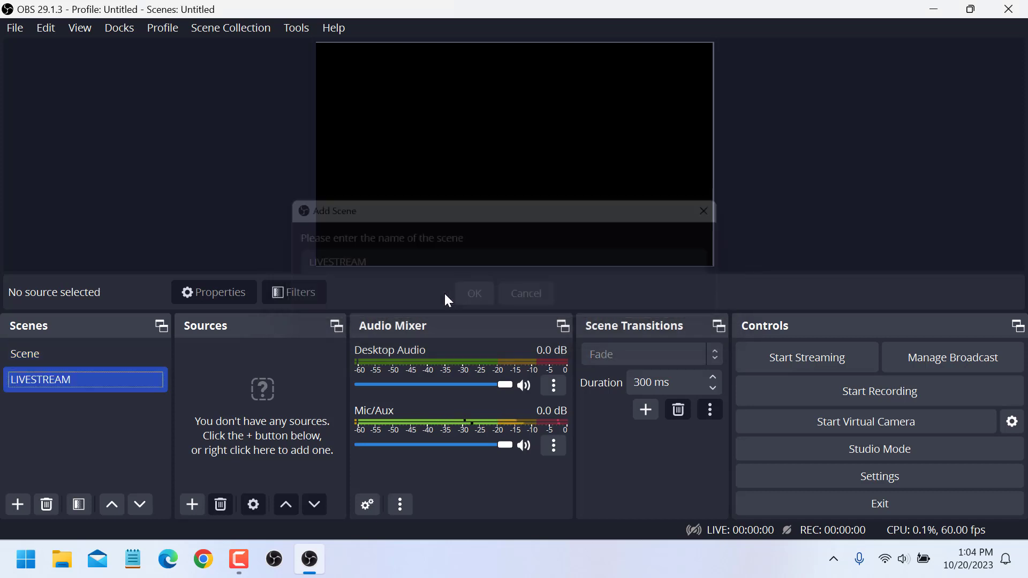
Remove the default scene named Scene, leaving only LIVESTREAM.
{"action": "right_click", "coordinate": [72, 354]}
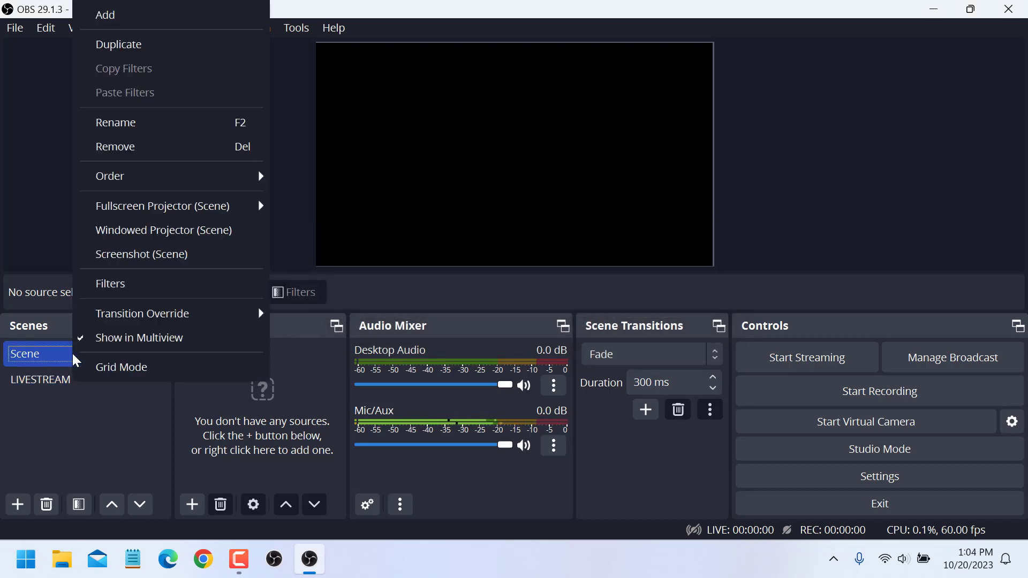
{"action": "left_click", "coordinate": [139, 148]}
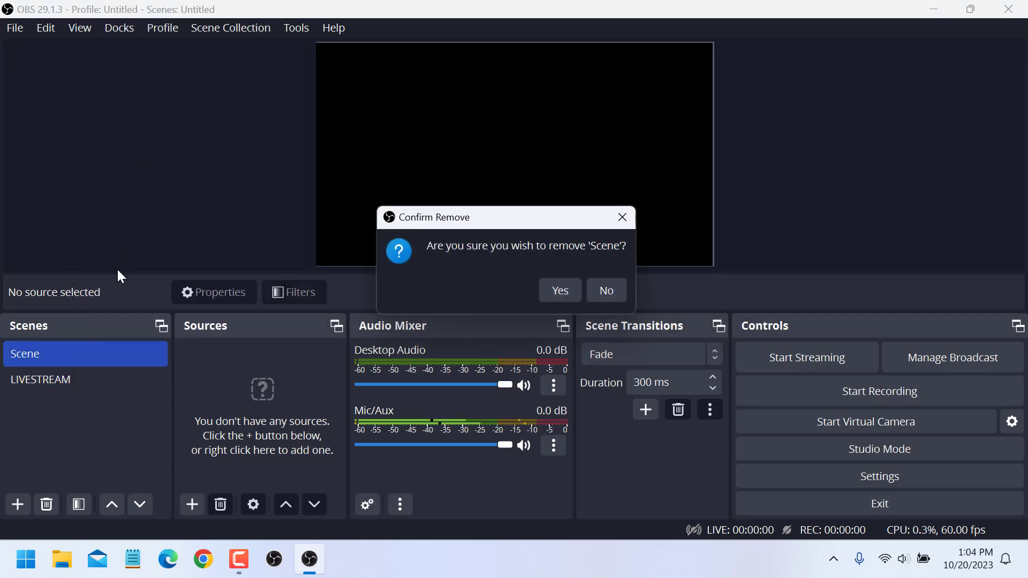
{"action": "left_click", "coordinate": [556, 290]}
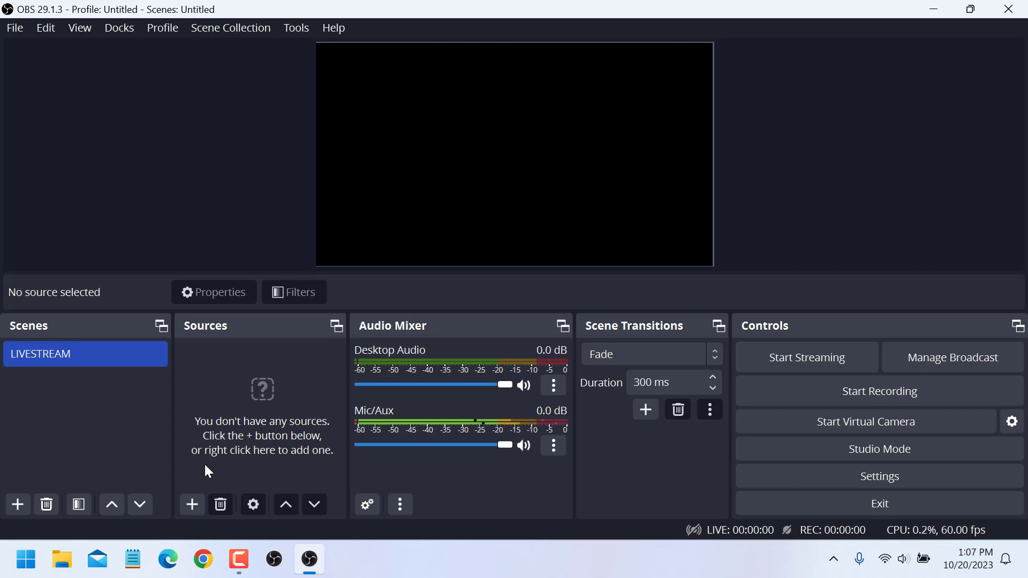
Add a new Media Source to the LIVESTREAM scene with its default name.
{"action": "left_click", "coordinate": [194, 503]}
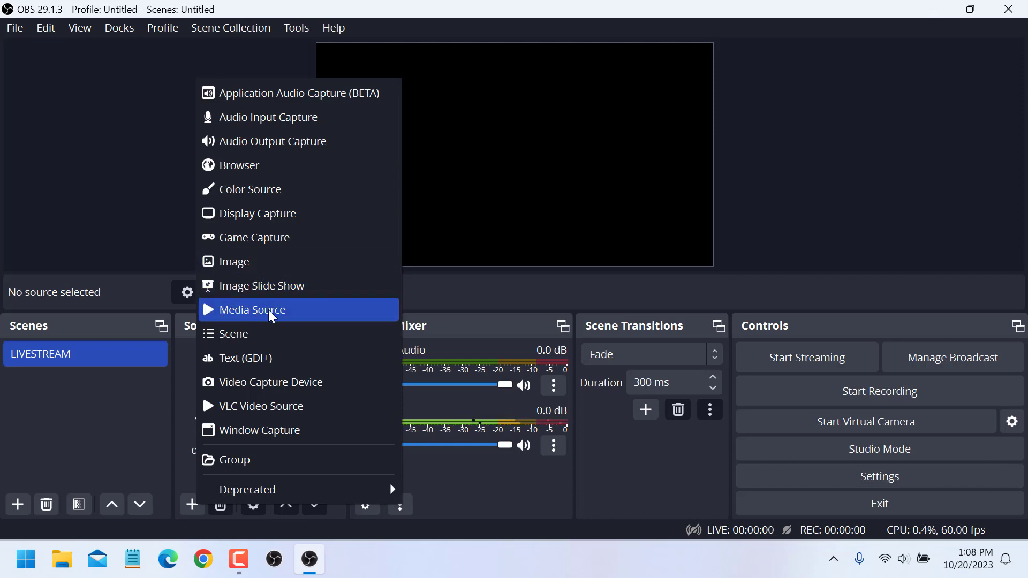
{"action": "left_click", "coordinate": [305, 309]}
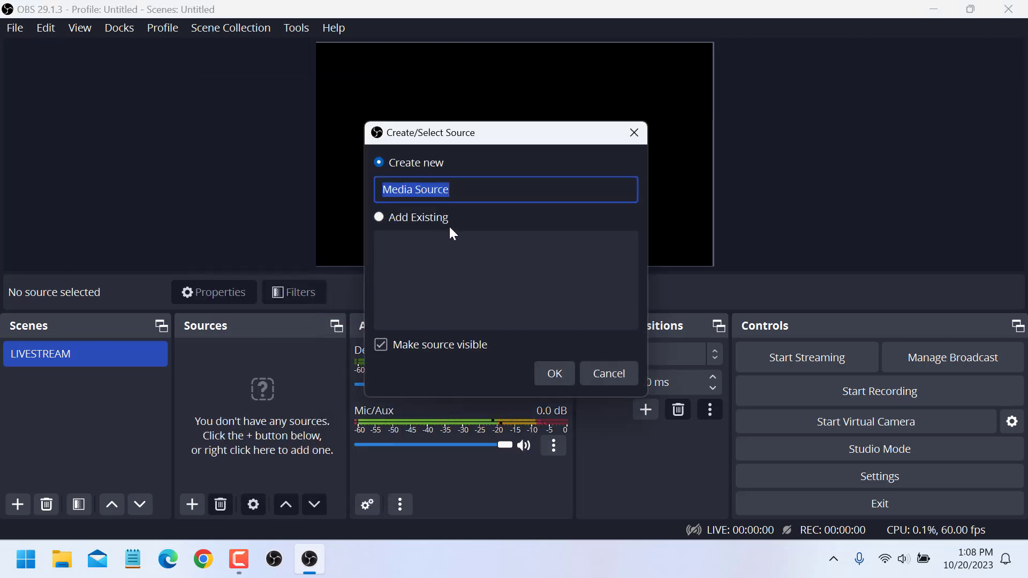
{"action": "left_click", "coordinate": [552, 374]}
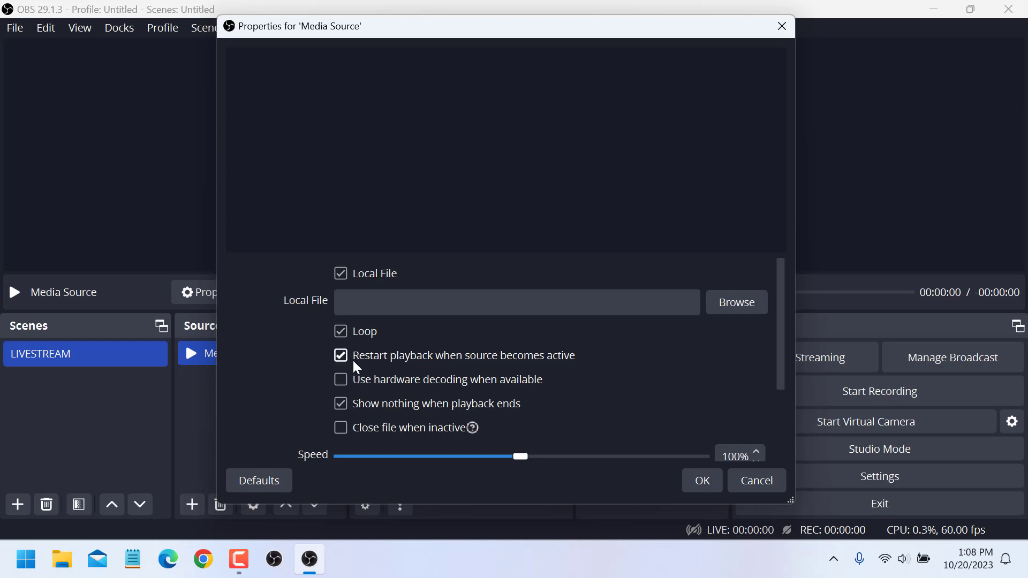
Set the media source's local file to OBS scene.mp4 from Videos > streamyard bg > obs bg and confirm.
{"action": "left_click", "coordinate": [731, 306]}
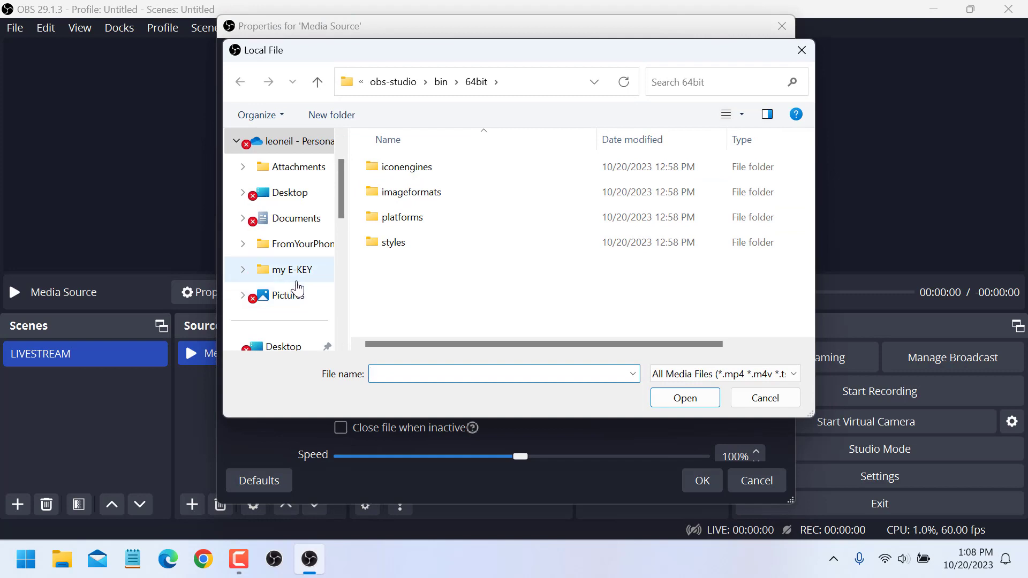
{"action": "scroll", "coordinate": [296, 289], "scroll_direction": "down", "scroll_amount": 1}
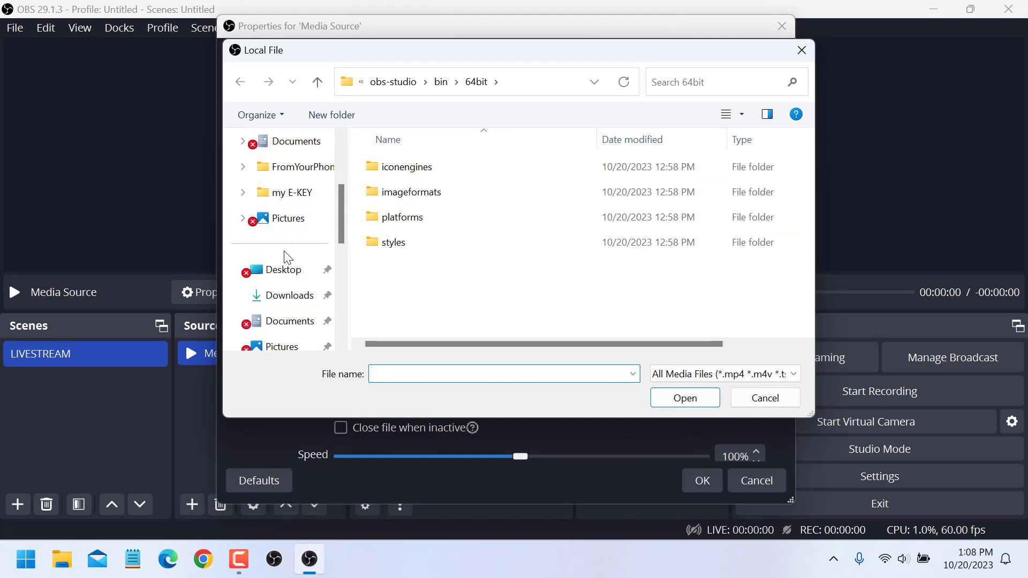
{"action": "scroll", "coordinate": [289, 292], "scroll_direction": "down", "scroll_amount": 1}
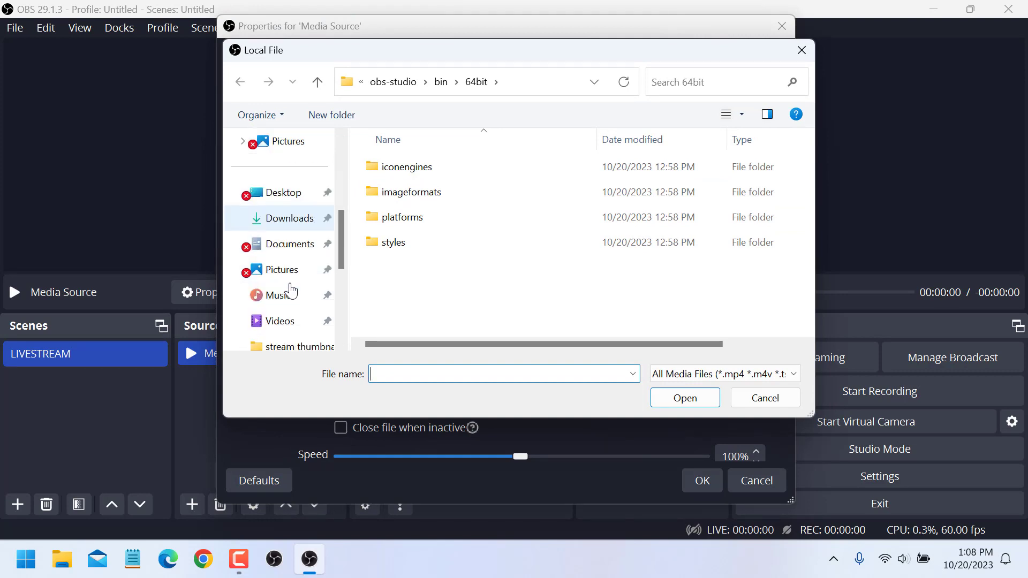
{"action": "left_click", "coordinate": [294, 323]}
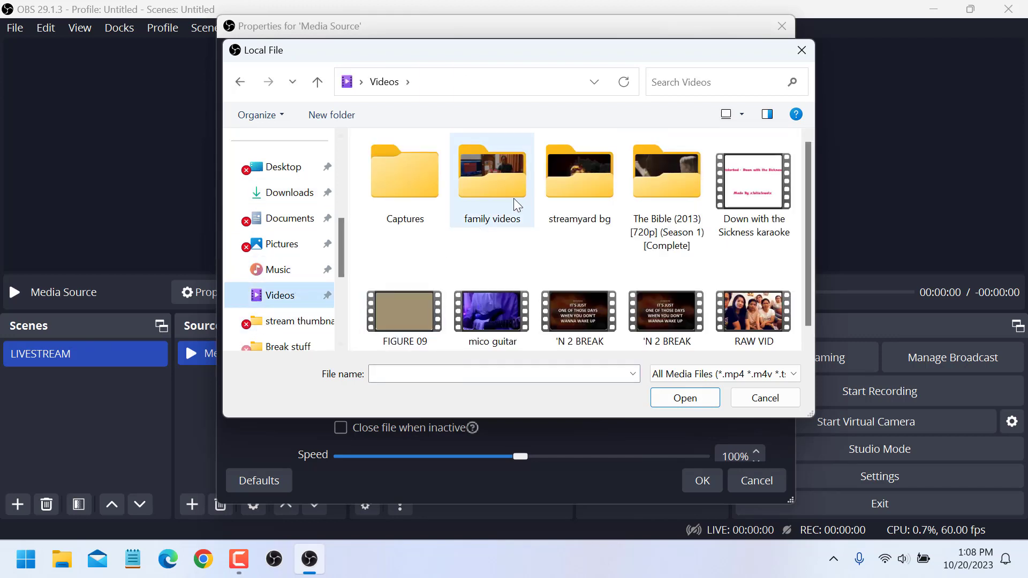
{"action": "double_click", "coordinate": [564, 179]}
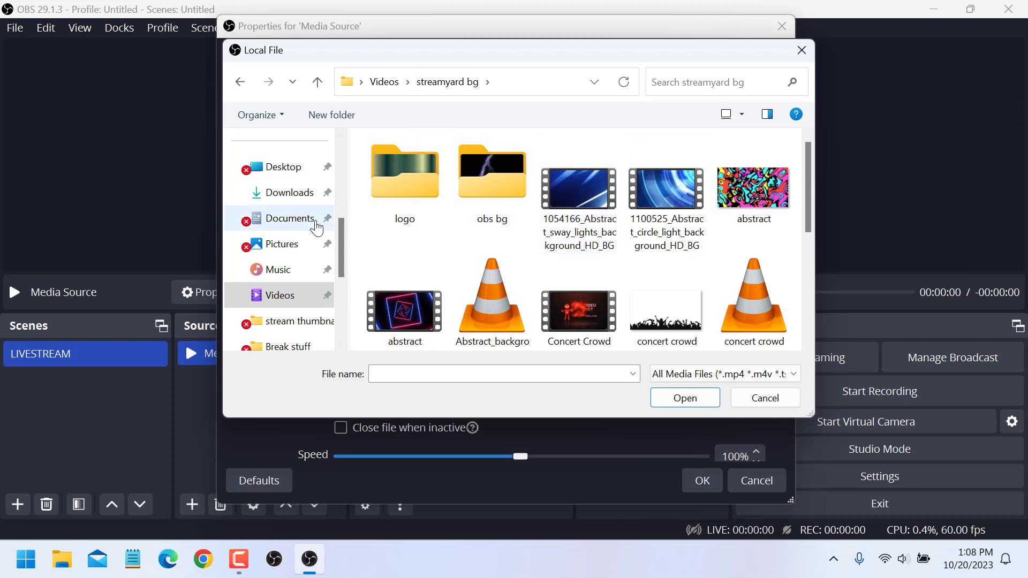
{"action": "double_click", "coordinate": [487, 189]}
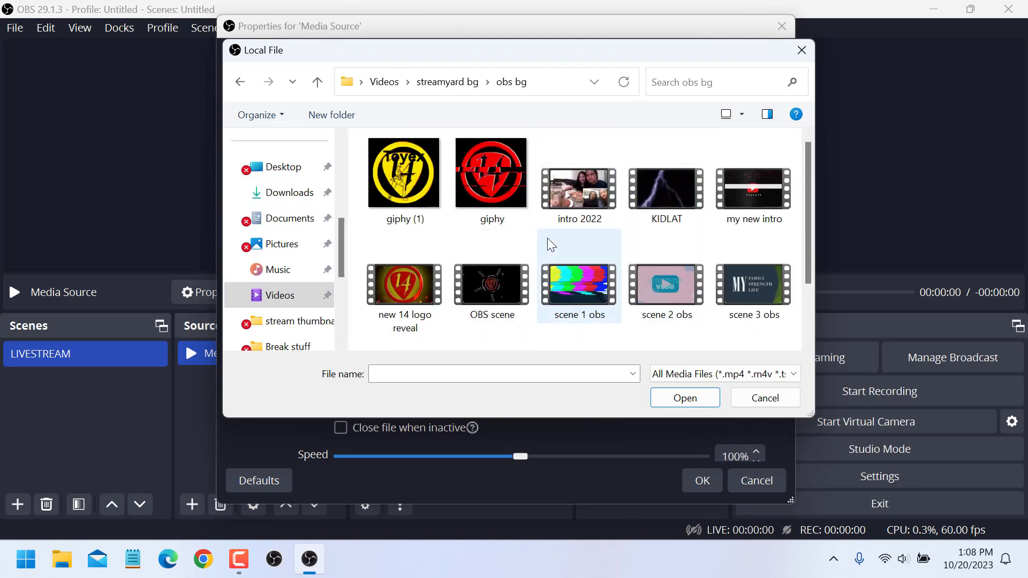
{"action": "scroll", "coordinate": [549, 241], "scroll_direction": "down", "scroll_amount": 2}
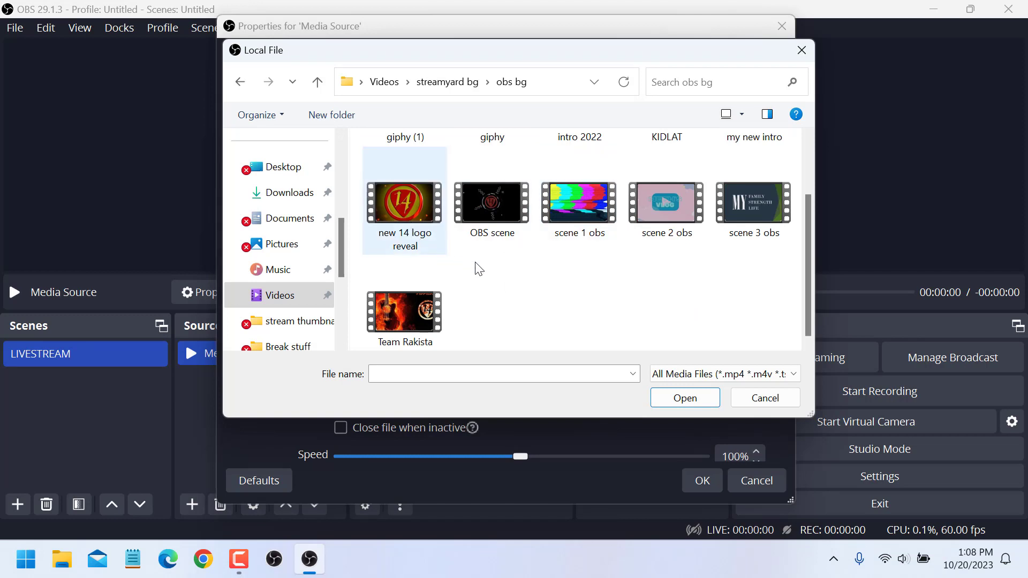
{"action": "left_click", "coordinate": [488, 204]}
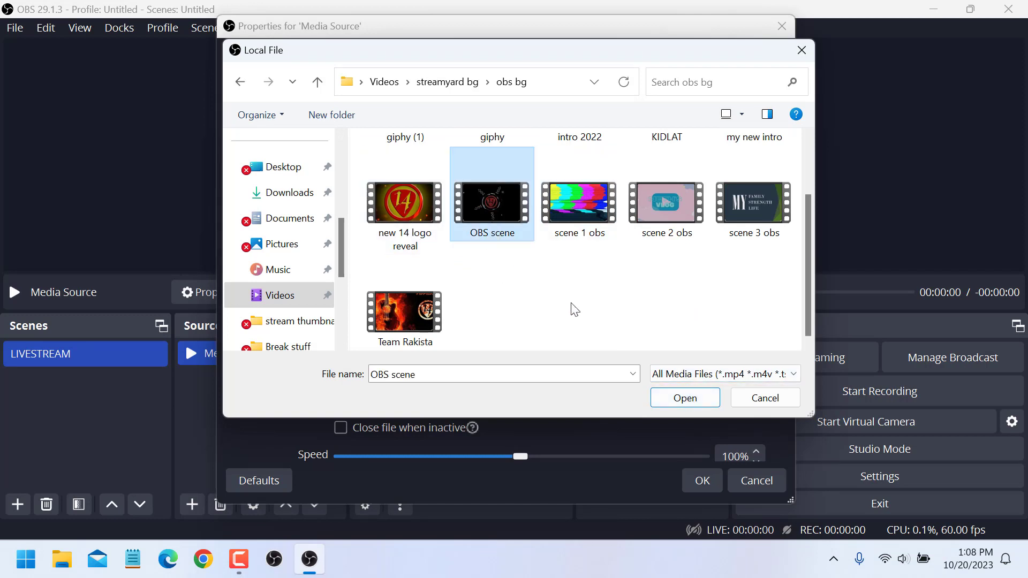
{"action": "left_click", "coordinate": [685, 397]}
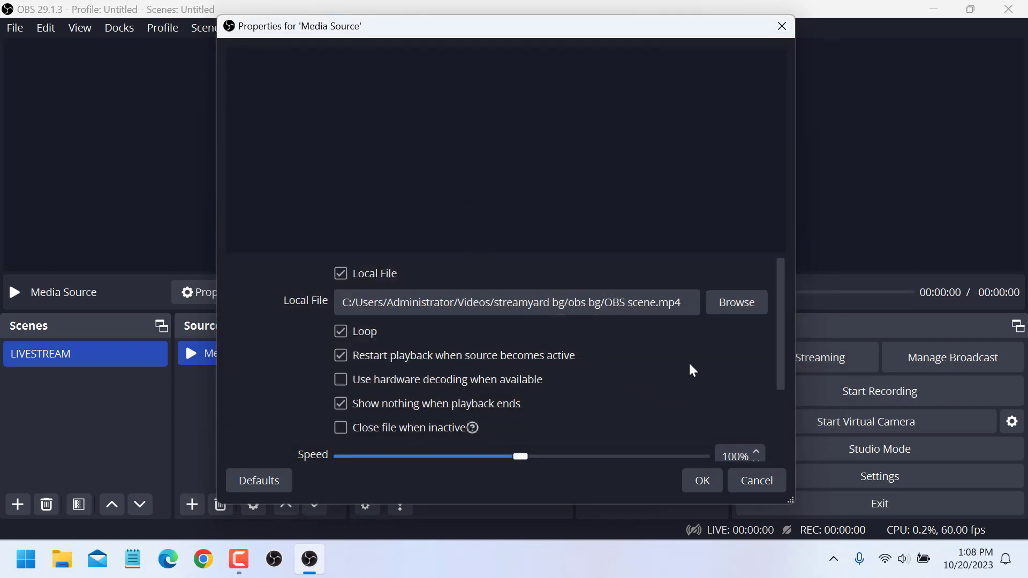
{"action": "left_click", "coordinate": [699, 485]}
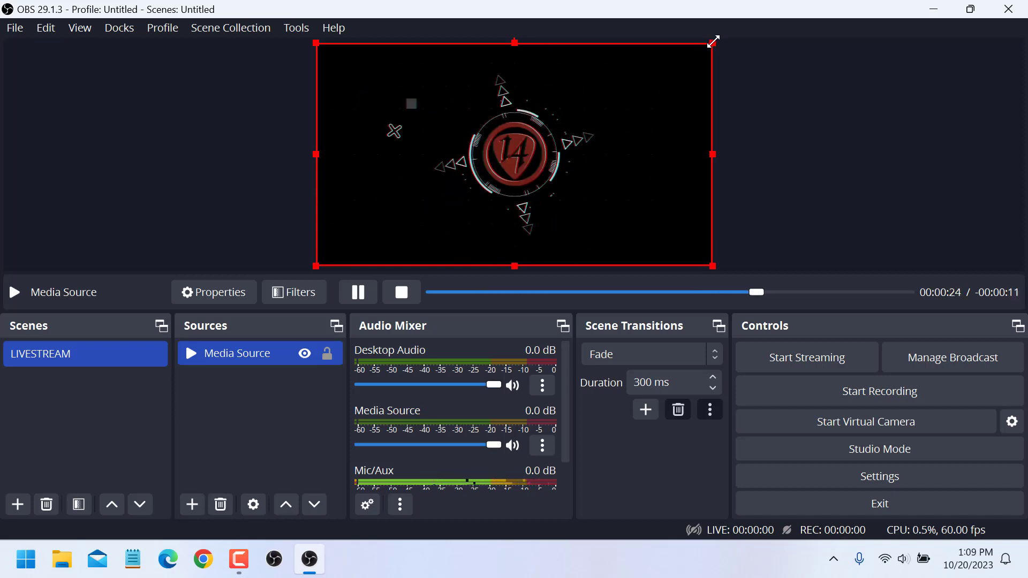
Enlarge and reposition the media source to fill the canvas, and turn on Studio Mode.
{"action": "mouse_move", "coordinate": [713, 41]}
{"action": "left_mouse_down"}
{"action": "mouse_move", "coordinate": [730, 9]}
{"action": "mouse_move", "coordinate": [707, 48]}
{"action": "mouse_move", "coordinate": [721, 23]}
{"action": "left_mouse_up"}
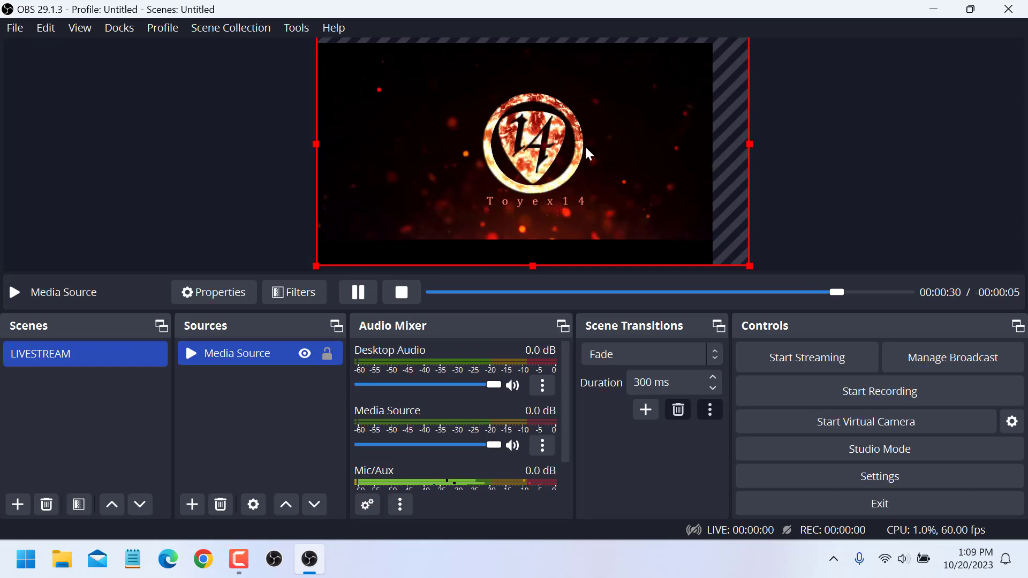
{"action": "left_click_drag", "start_coordinate": [573, 168], "coordinate": [550, 185]}
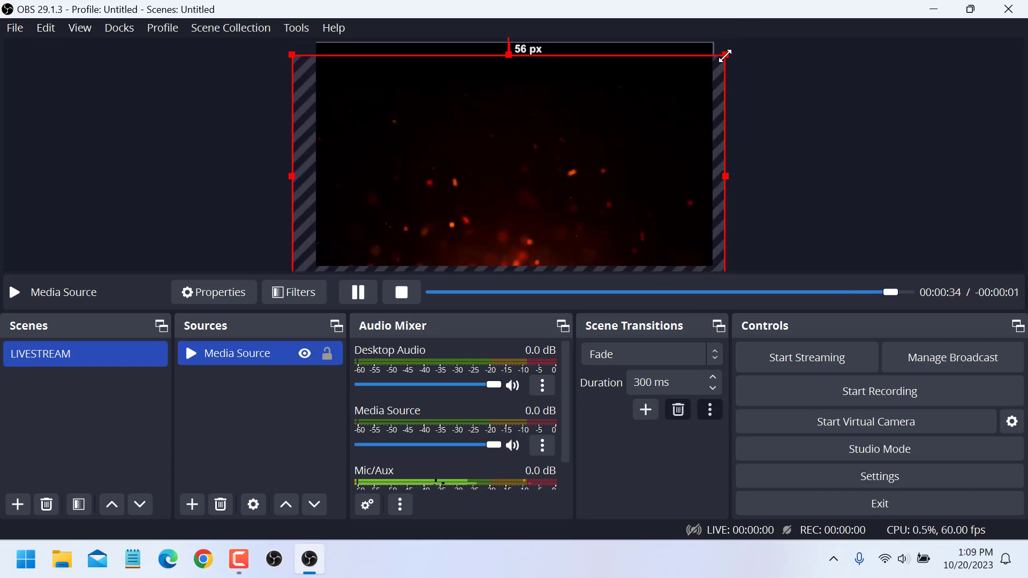
{"action": "left_click_drag", "start_coordinate": [725, 54], "coordinate": [755, 25]}
{"action": "left_click_drag", "start_coordinate": [565, 160], "coordinate": [546, 149]}
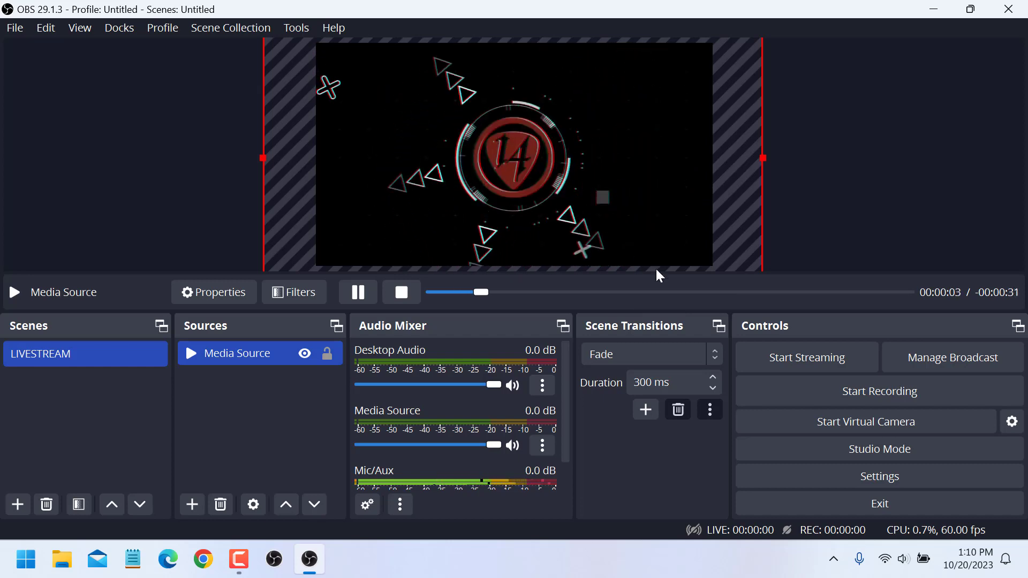
{"action": "left_click", "coordinate": [861, 449]}
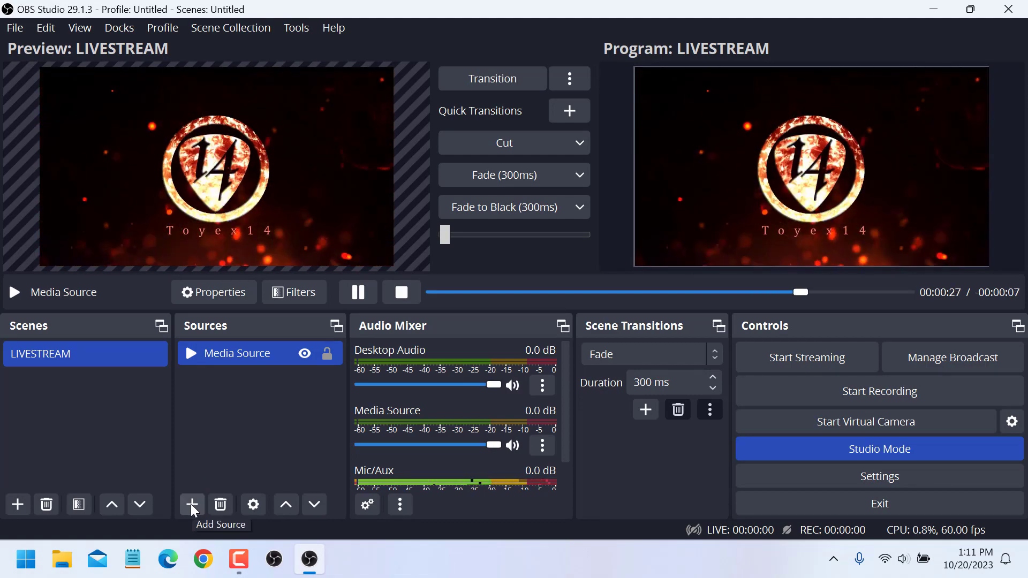
Add a new Image source to the LIVESTREAM scene with its default name.
{"action": "left_click", "coordinate": [192, 504]}
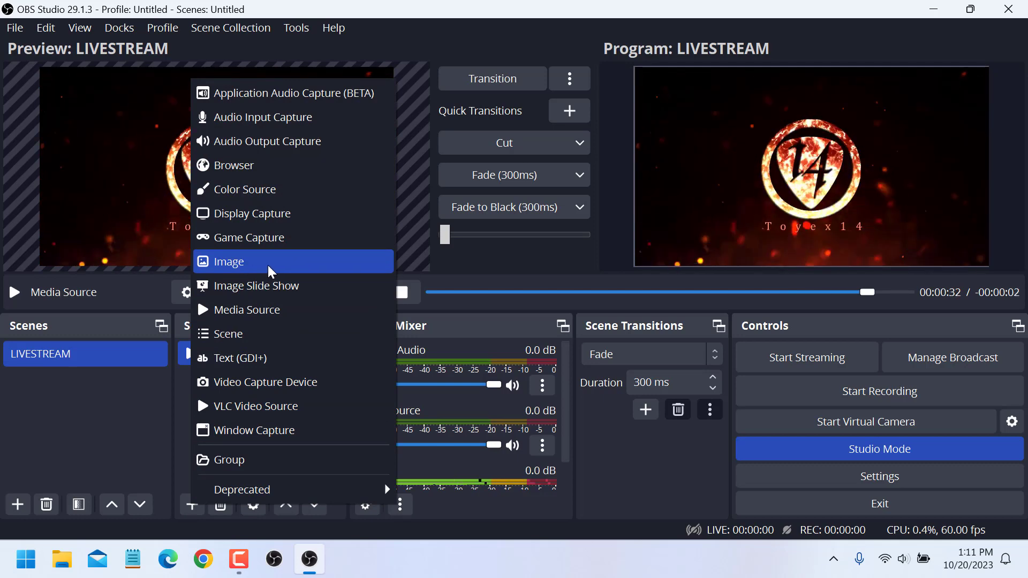
{"action": "left_click", "coordinate": [239, 260]}
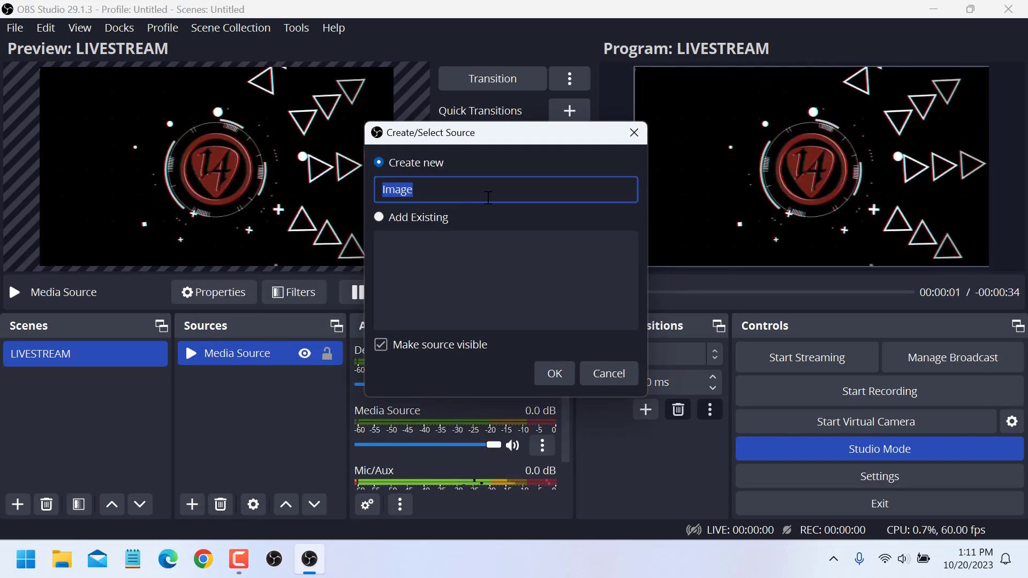
{"action": "left_click", "coordinate": [556, 375]}
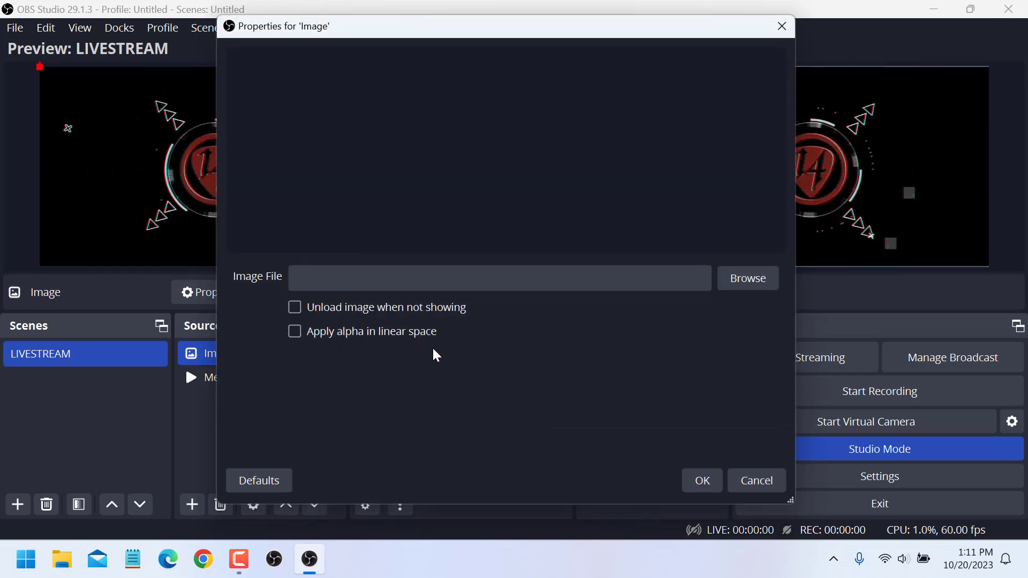
Set the image file to Toyex14 New Thumbnail - Copy from Pictures > stream thumbnails and confirm the properties.
{"action": "left_click", "coordinate": [739, 279]}
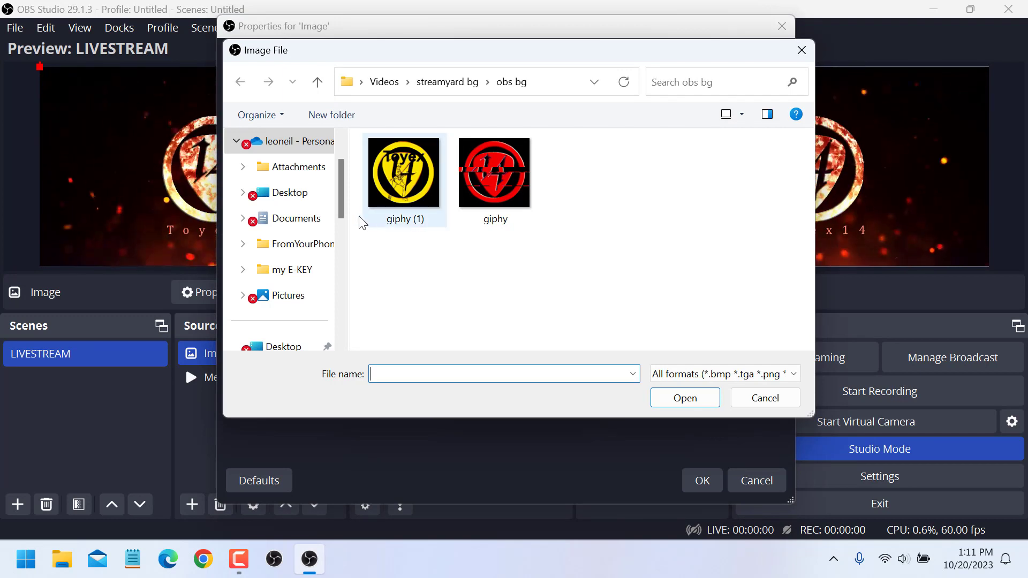
{"action": "scroll", "coordinate": [344, 212], "scroll_direction": "up", "scroll_amount": 1}
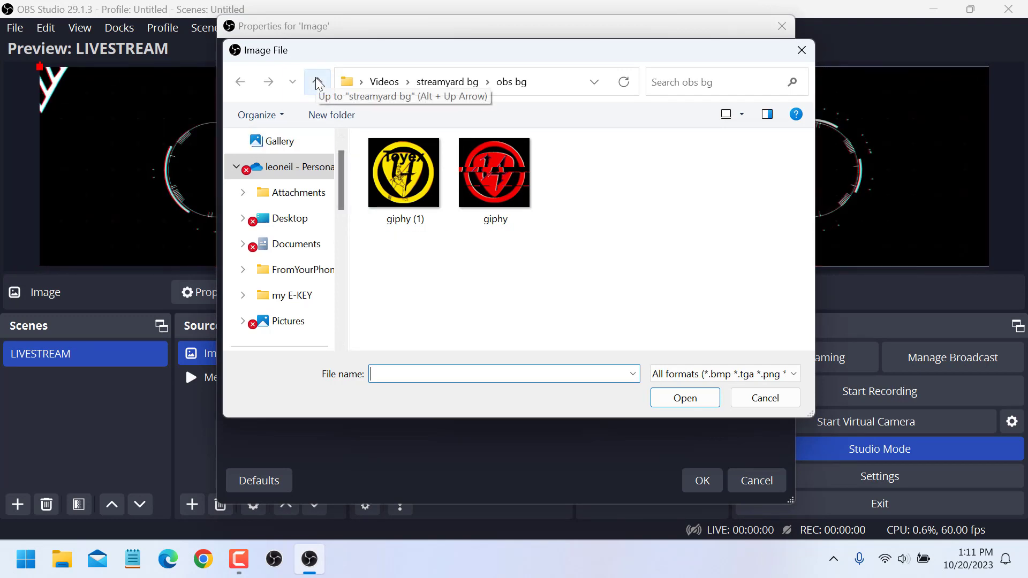
{"action": "scroll", "coordinate": [305, 290], "scroll_direction": "down", "scroll_amount": 4}
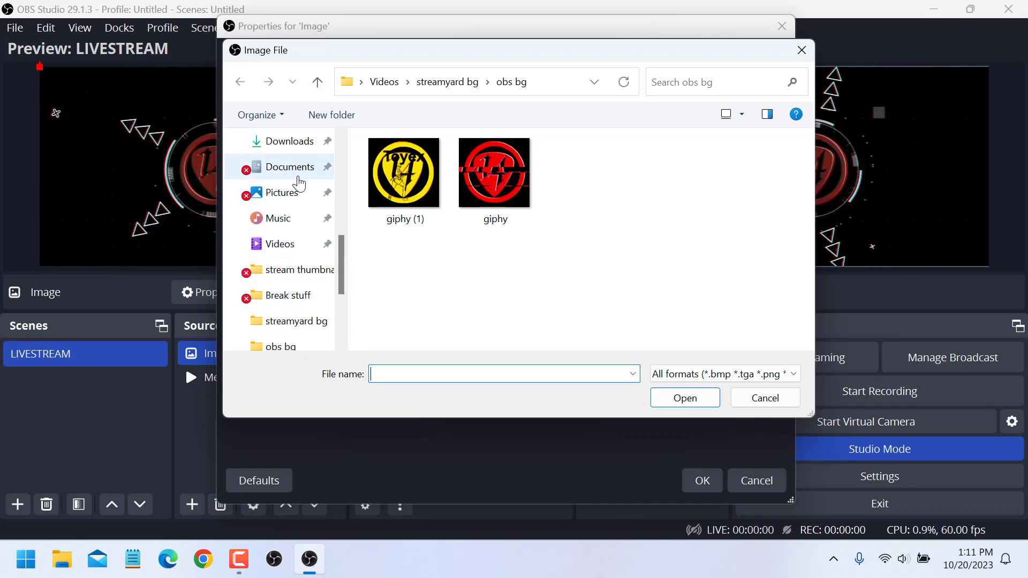
{"action": "left_click", "coordinate": [291, 200]}
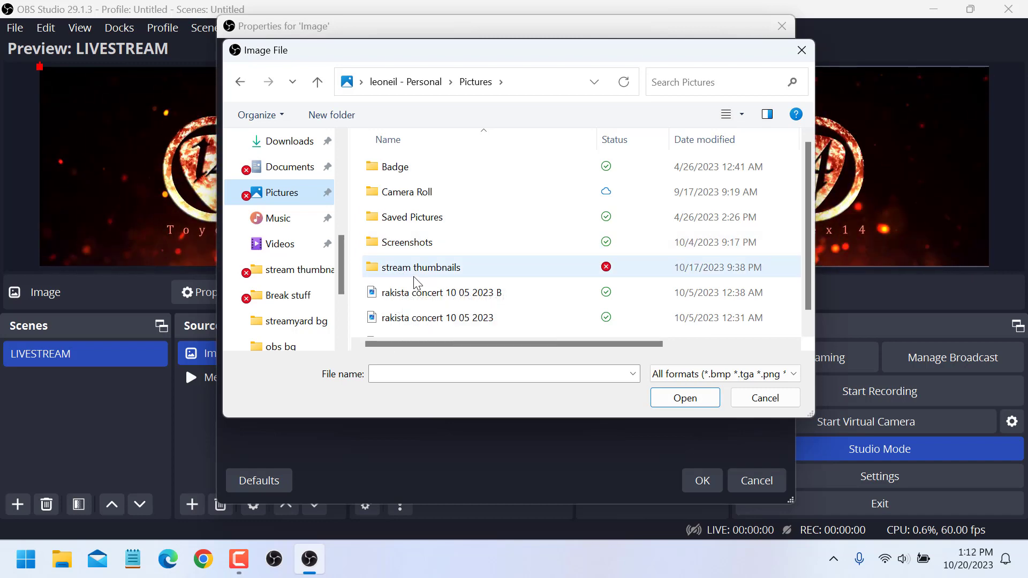
{"action": "left_click", "coordinate": [531, 278]}
{"action": "double_click", "coordinate": [530, 278]}
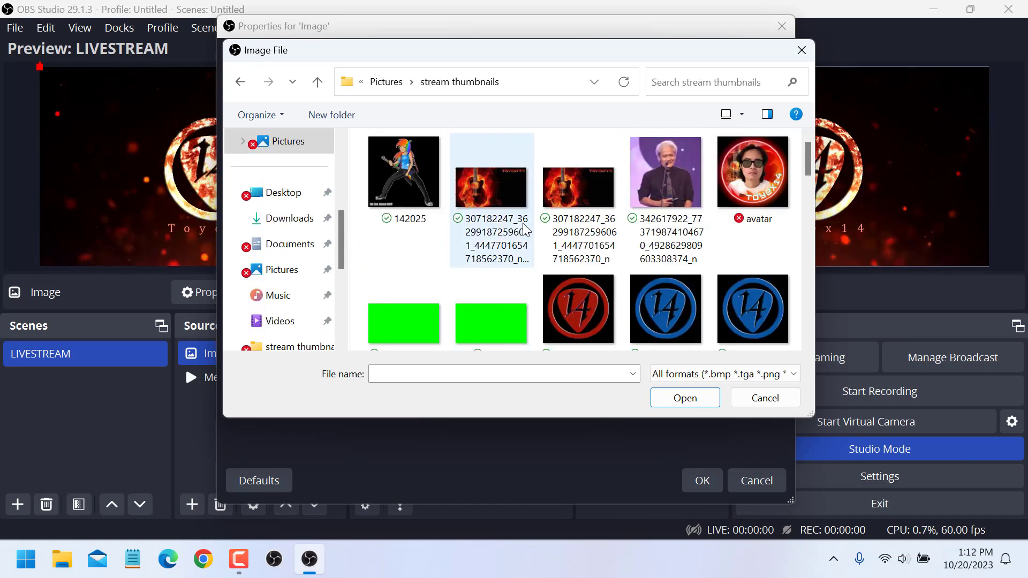
{"action": "scroll", "coordinate": [574, 237], "scroll_direction": "down", "scroll_amount": 2}
{"action": "scroll", "coordinate": [649, 284], "scroll_direction": "down", "scroll_amount": 5}
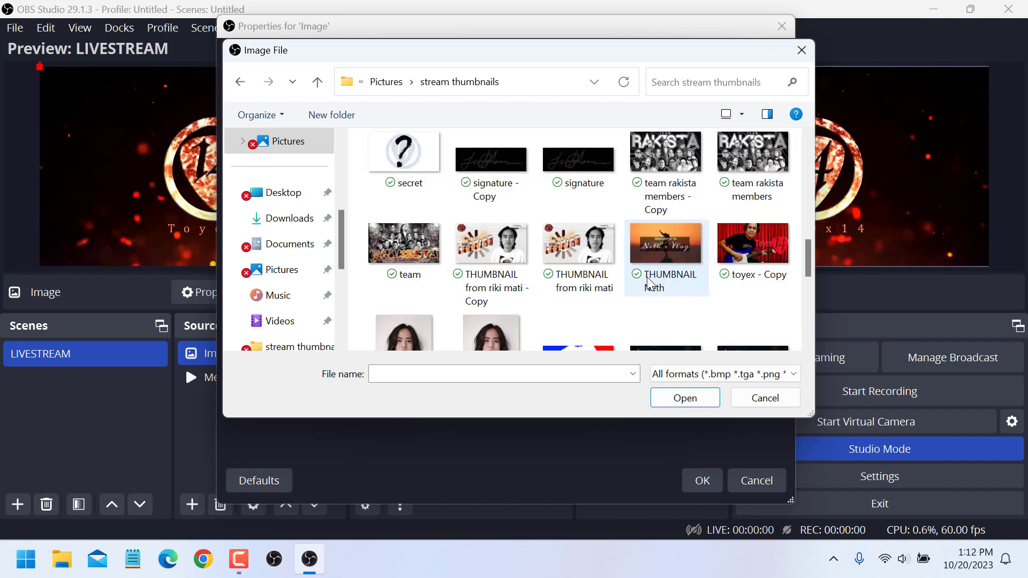
{"action": "scroll", "coordinate": [649, 284], "scroll_direction": "up", "scroll_amount": 5}
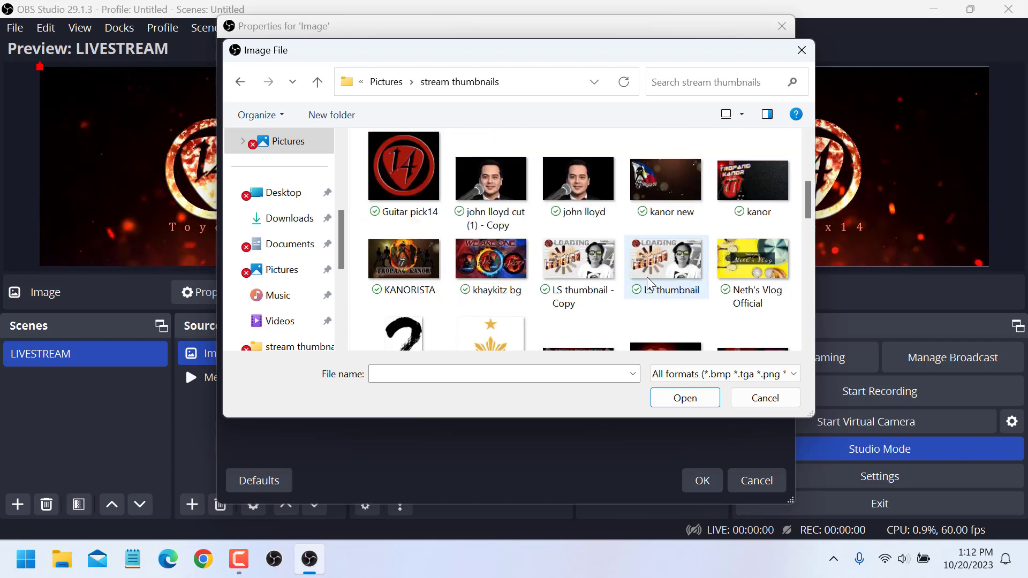
{"action": "scroll", "coordinate": [649, 283], "scroll_direction": "down", "scroll_amount": 8}
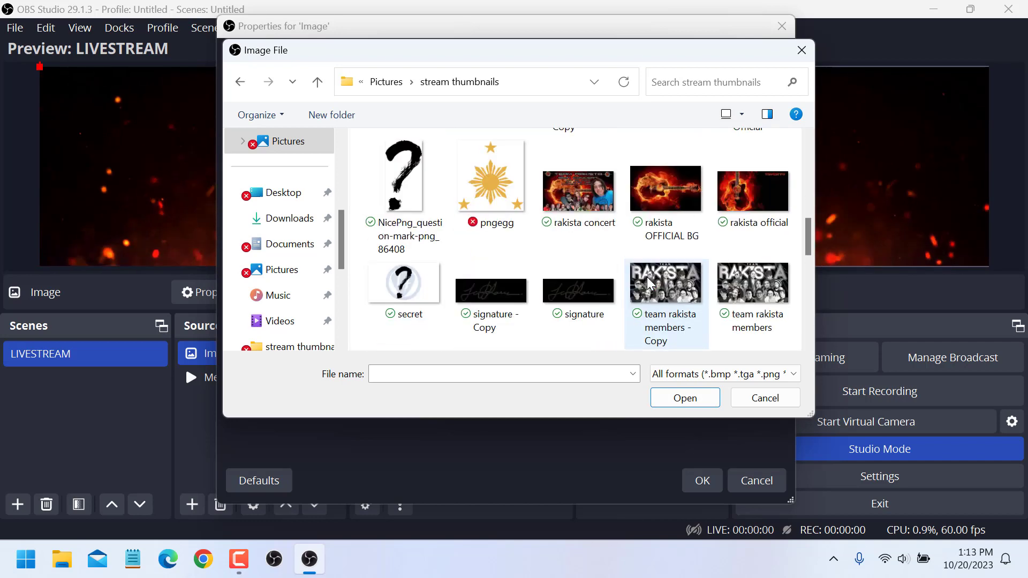
{"action": "scroll", "coordinate": [648, 285], "scroll_direction": "down", "scroll_amount": 2}
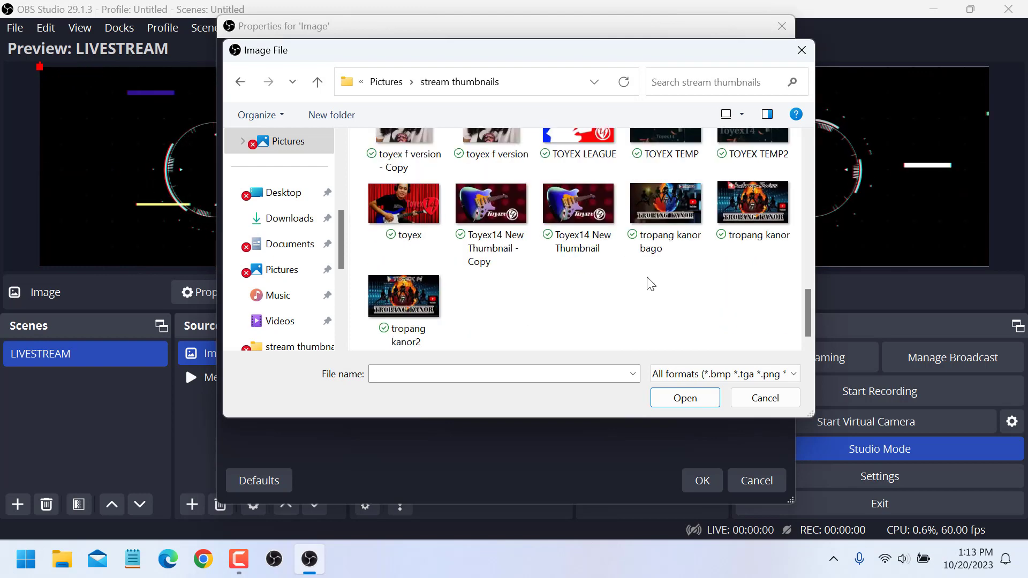
{"action": "left_click", "coordinate": [494, 215]}
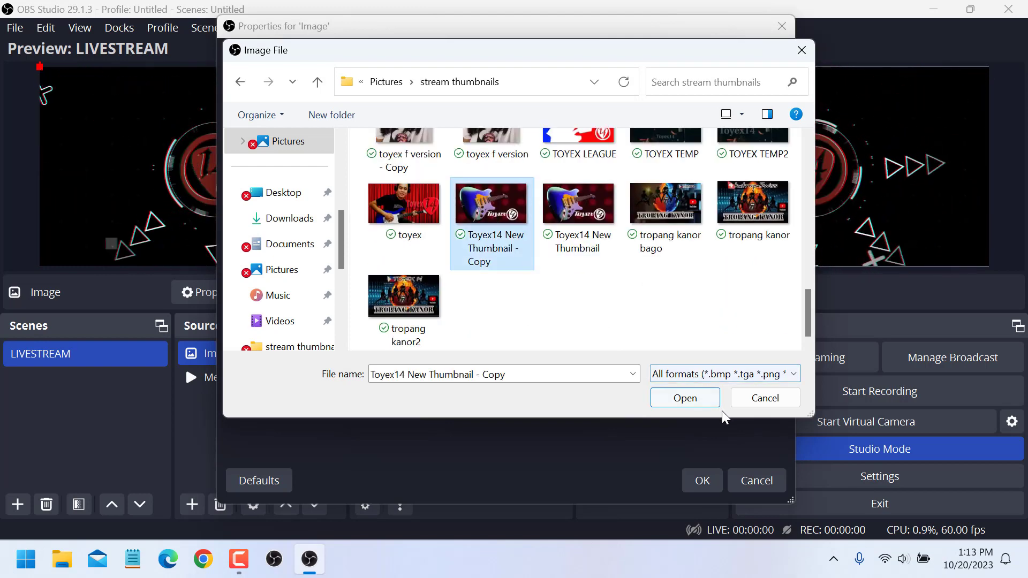
{"action": "left_click", "coordinate": [684, 398]}
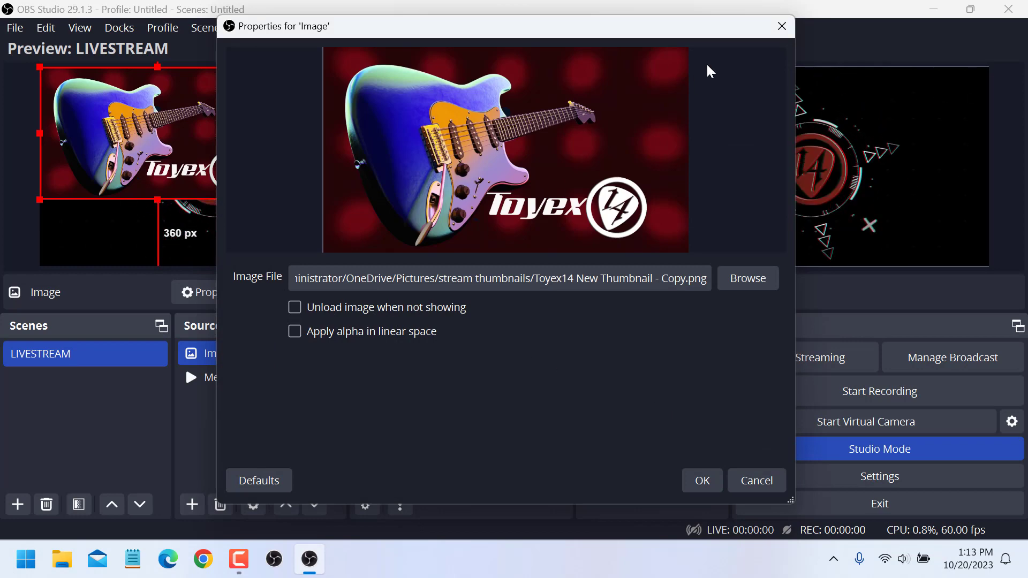
{"action": "left_click", "coordinate": [703, 482]}
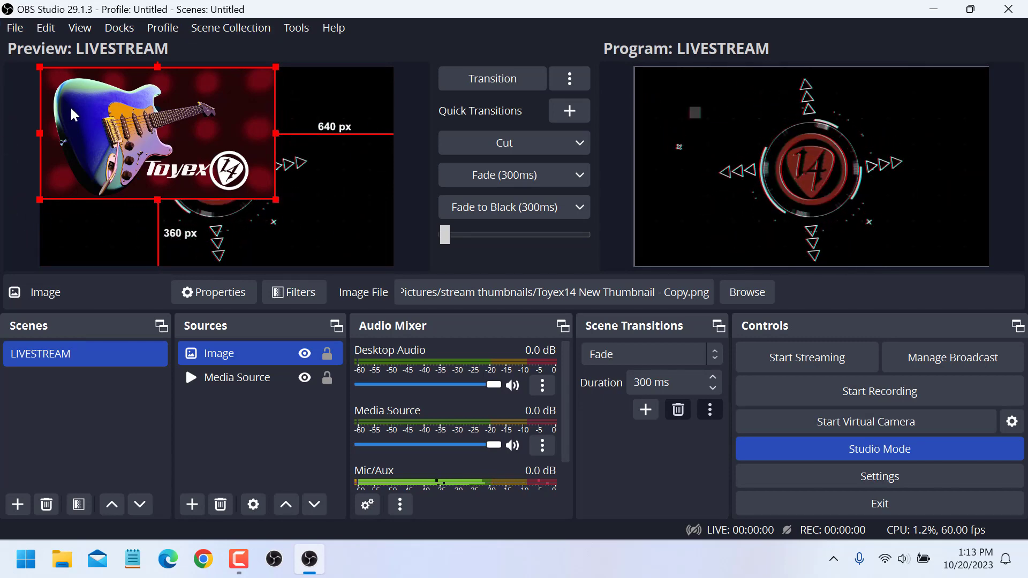
Enlarge the image source to fill the canvas and transition the preview to the program output.
{"action": "left_click_drag", "start_coordinate": [275, 199], "coordinate": [384, 268]}
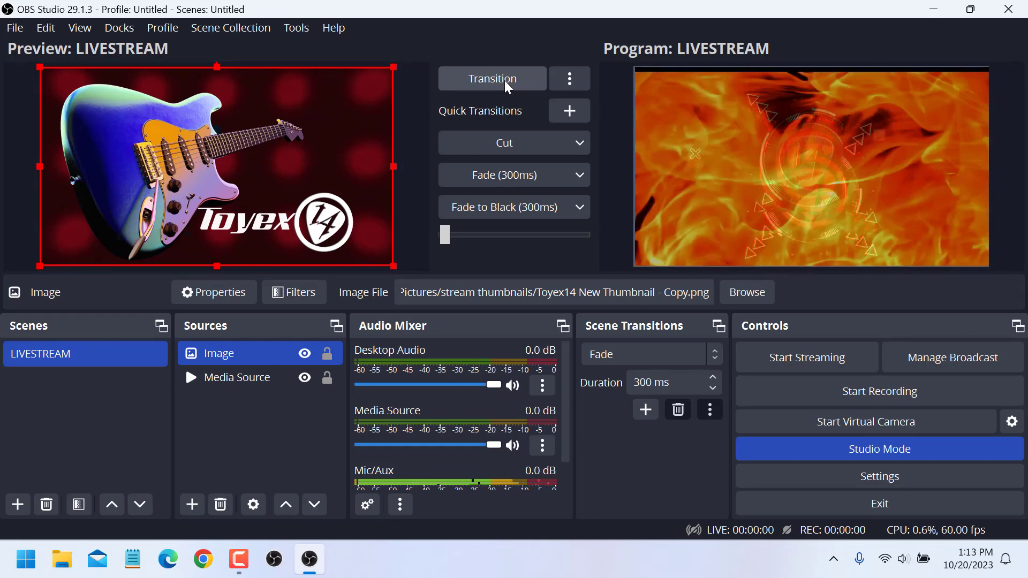
{"action": "left_click", "coordinate": [506, 83]}
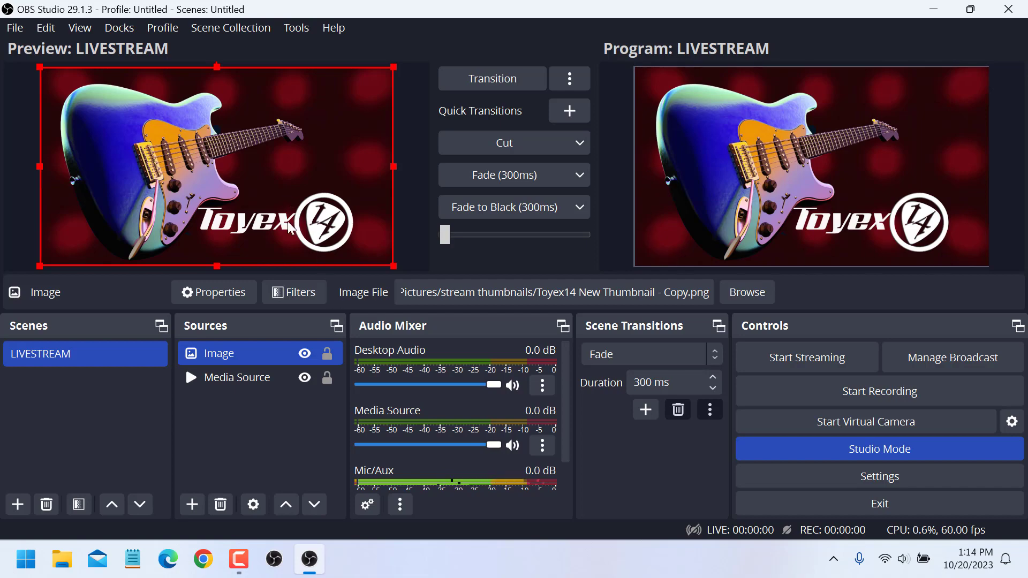
Hide the image source so only the media background shows, and transition it to the program output.
{"action": "left_click", "coordinate": [307, 357]}
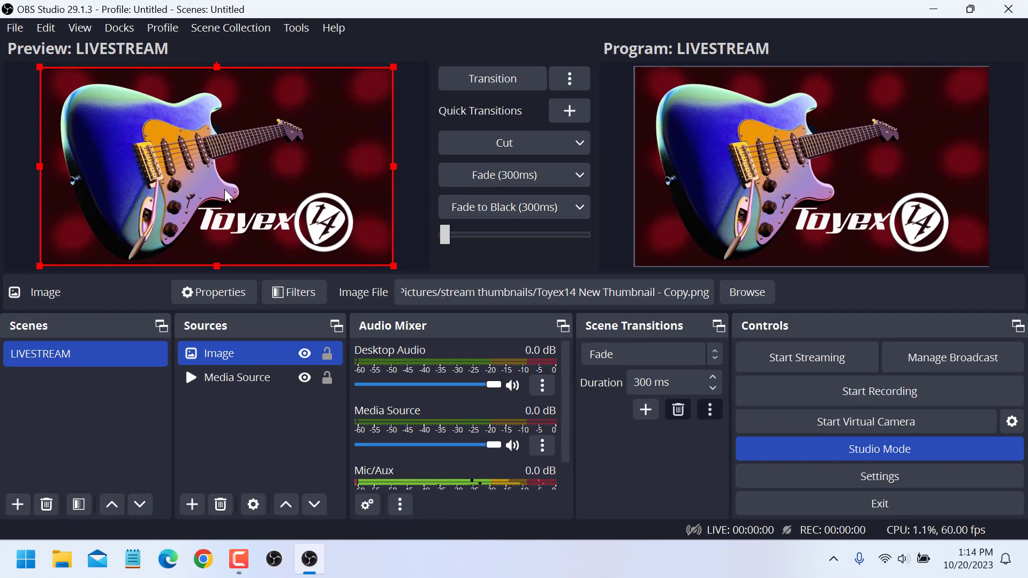
{"action": "left_click", "coordinate": [305, 355]}
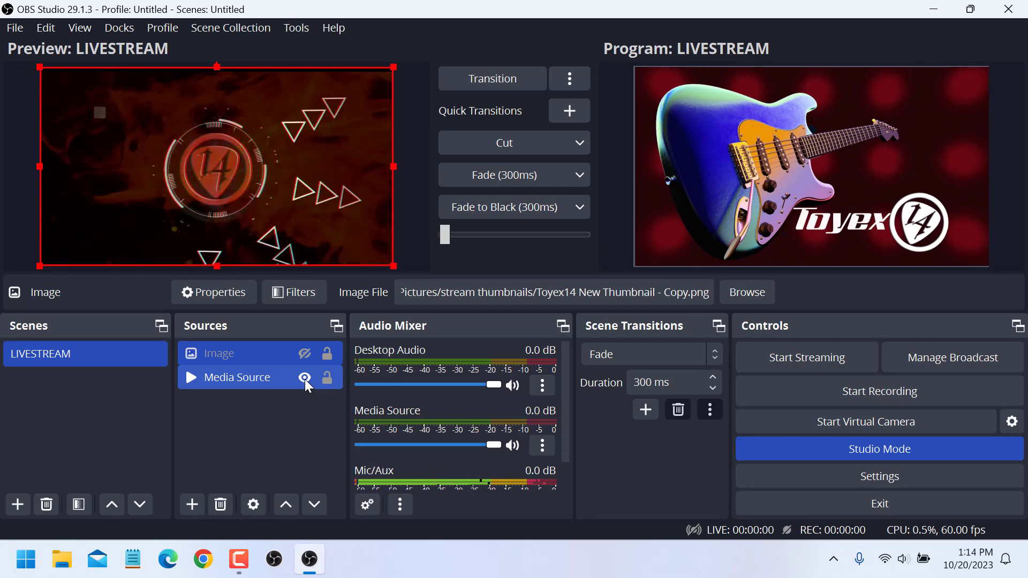
{"action": "left_click", "coordinate": [304, 379]}
{"action": "left_click", "coordinate": [305, 377]}
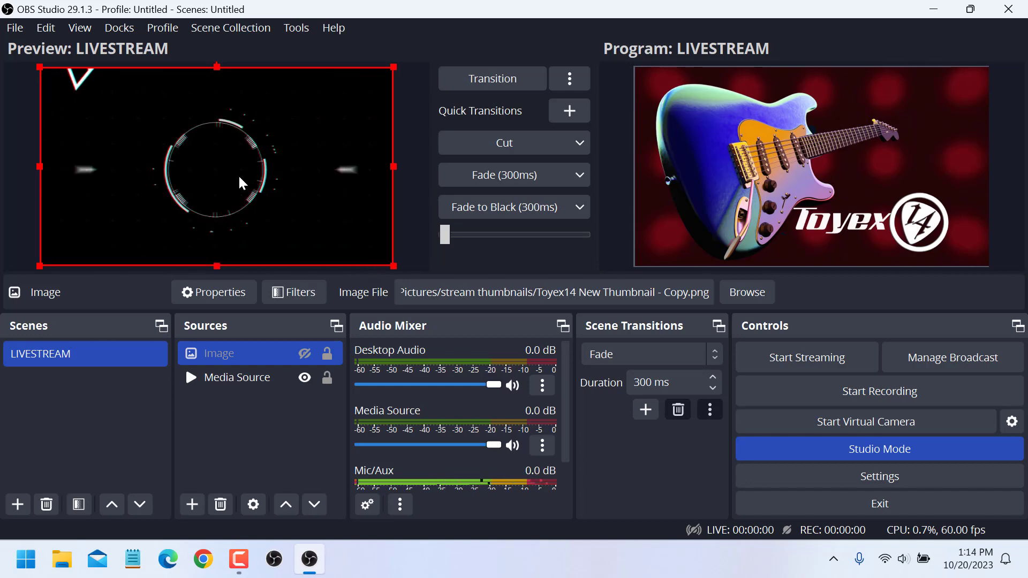
{"action": "left_click", "coordinate": [493, 79]}
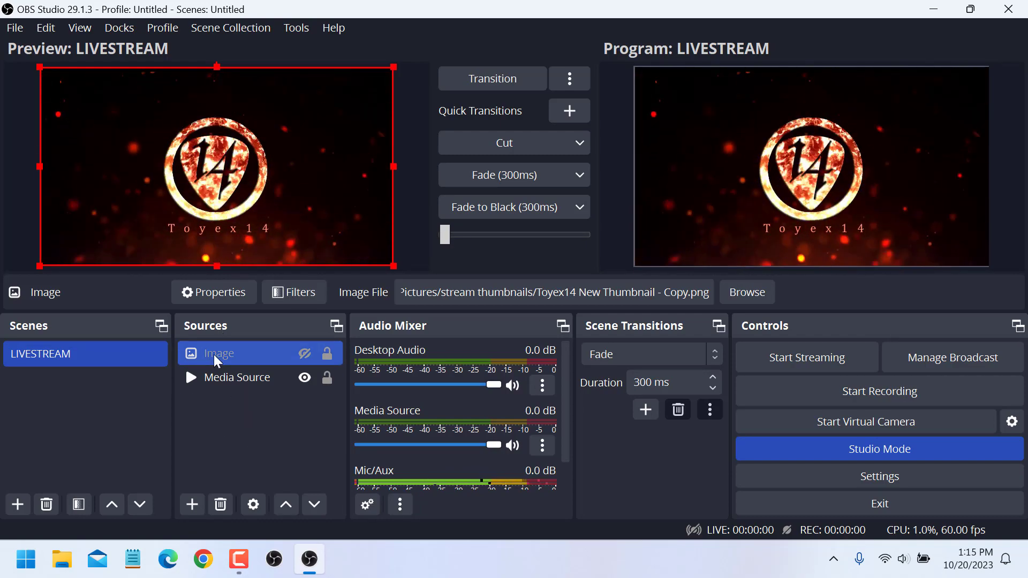
Add a new Video Capture Device source to the scene named CAM.
{"action": "left_click", "coordinate": [191, 504]}
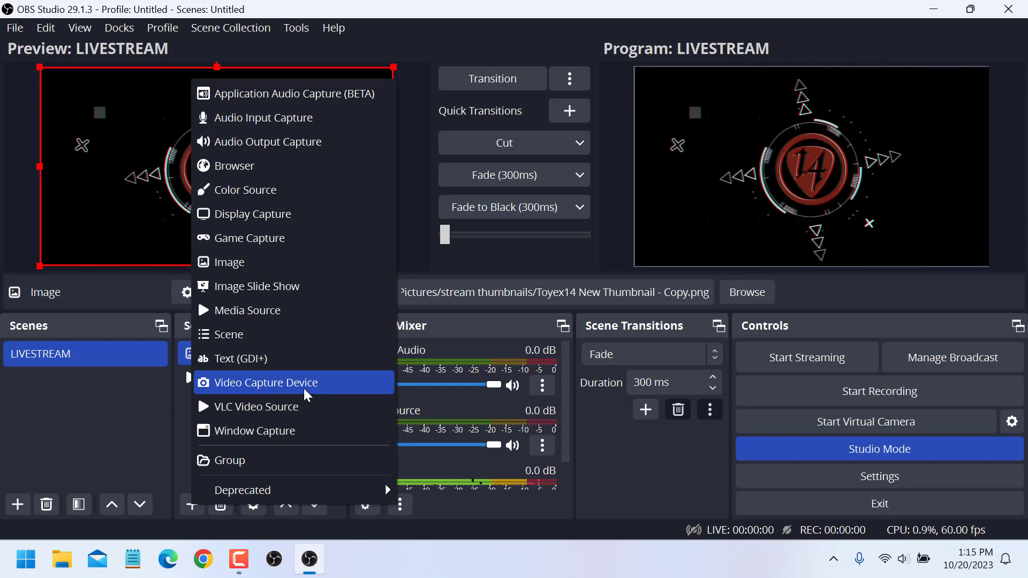
{"action": "left_click", "coordinate": [334, 392]}
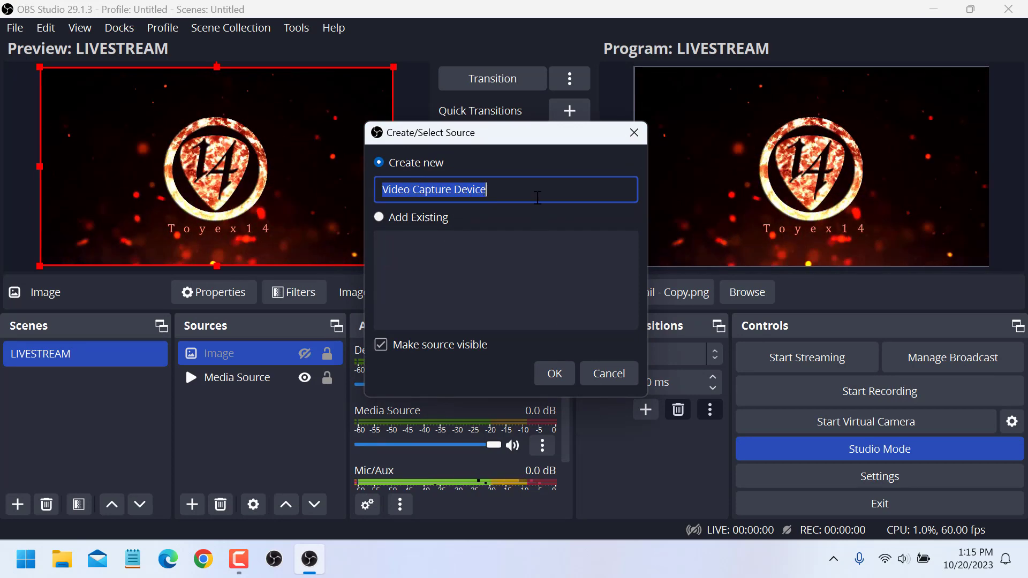
{"action": "key", "text": "BackSpace"}
{"action": "type", "text": "CAM"}
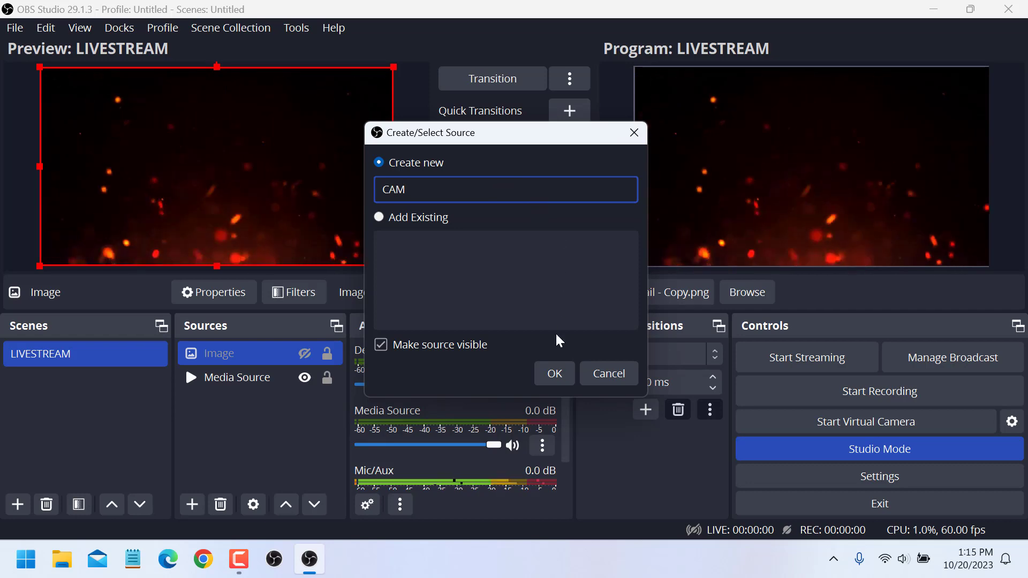
{"action": "left_click", "coordinate": [554, 373]}
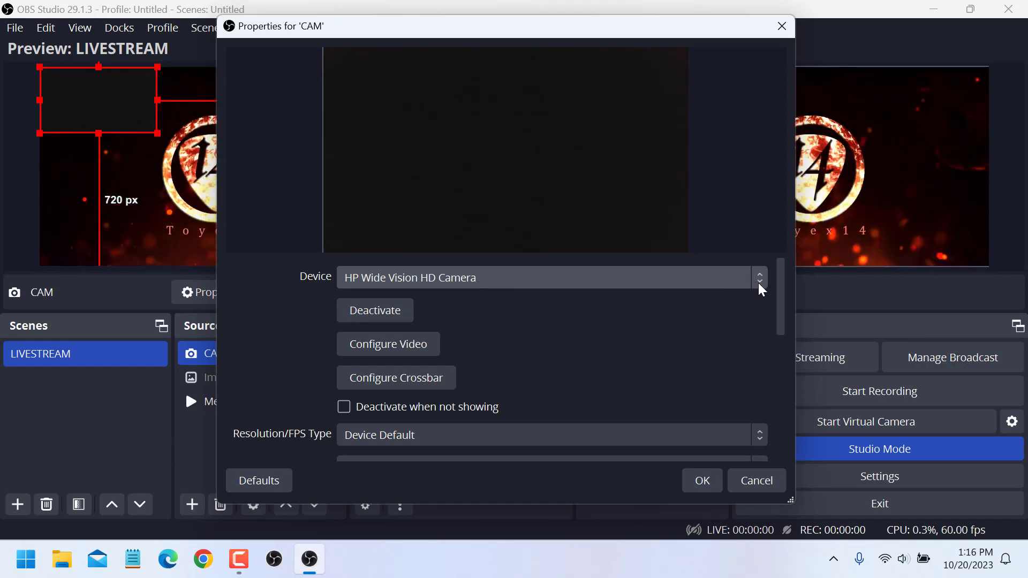
Set the CAM source's device to c922 Pro Stream Webcam and confirm the properties.
{"action": "left_click", "coordinate": [758, 284]}
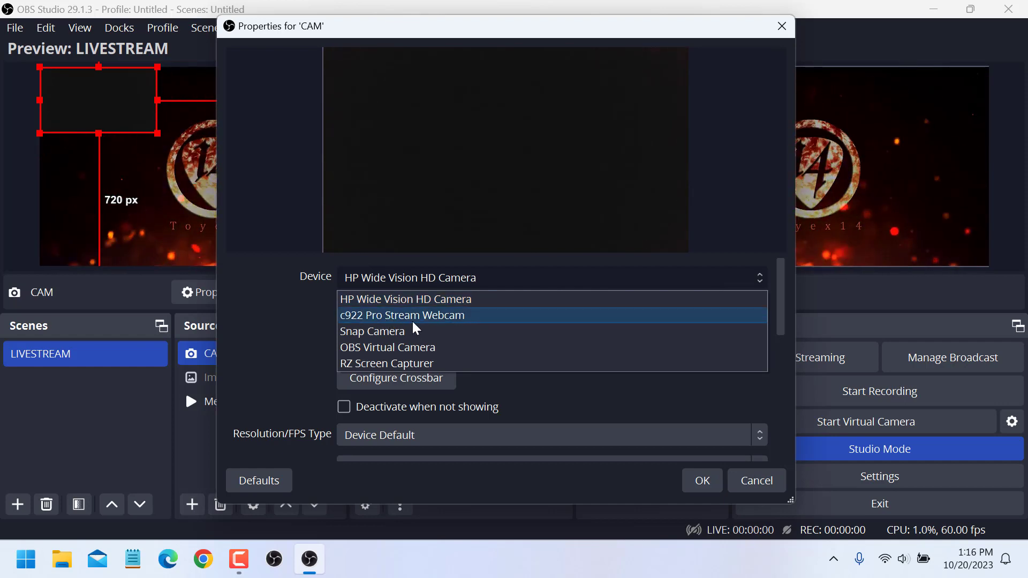
{"action": "left_click", "coordinate": [512, 318]}
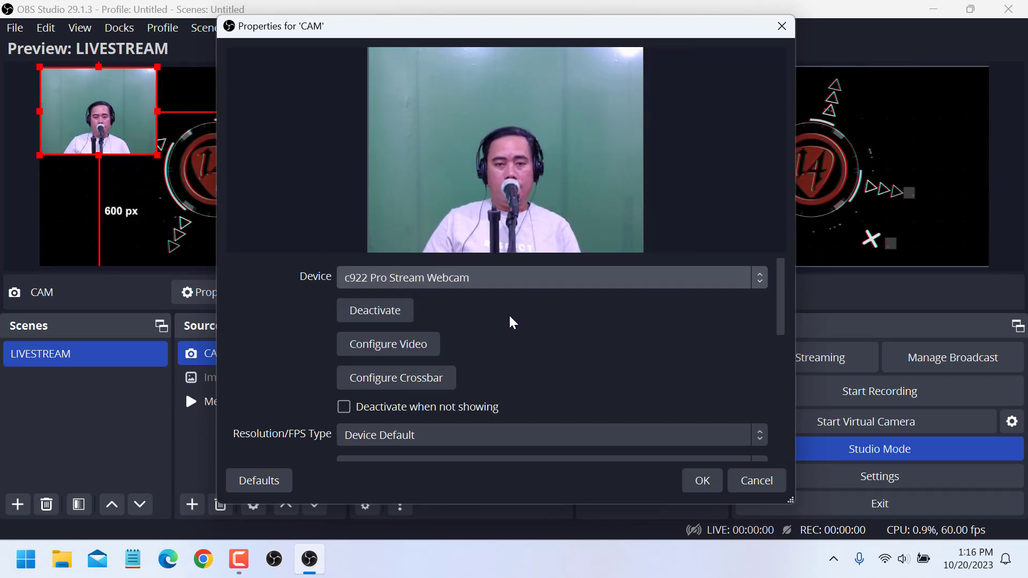
{"action": "left_click", "coordinate": [701, 483]}
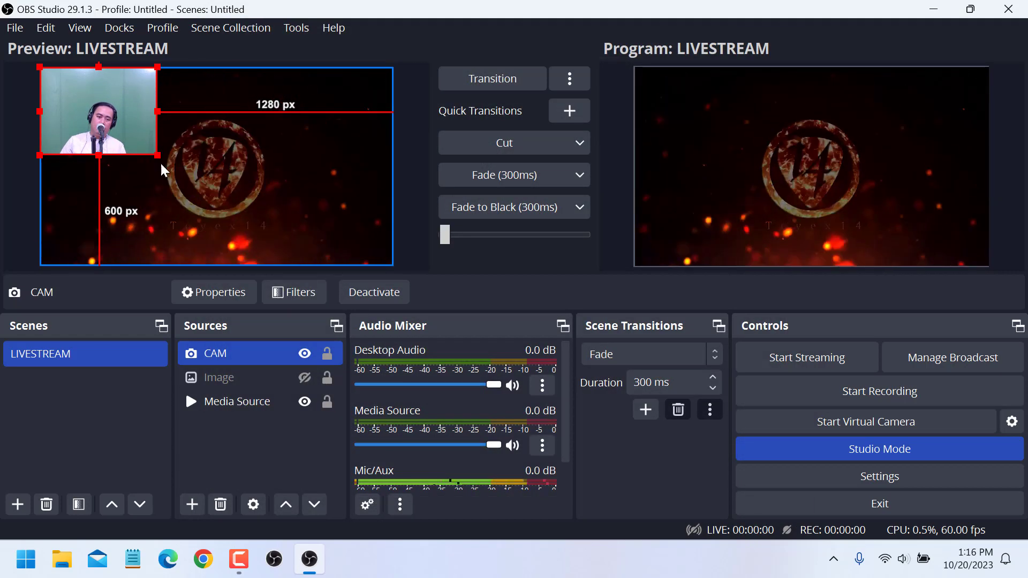
Move the webcam source to the lower right area of the canvas.
{"action": "left_click_drag", "start_coordinate": [105, 98], "coordinate": [333, 200]}
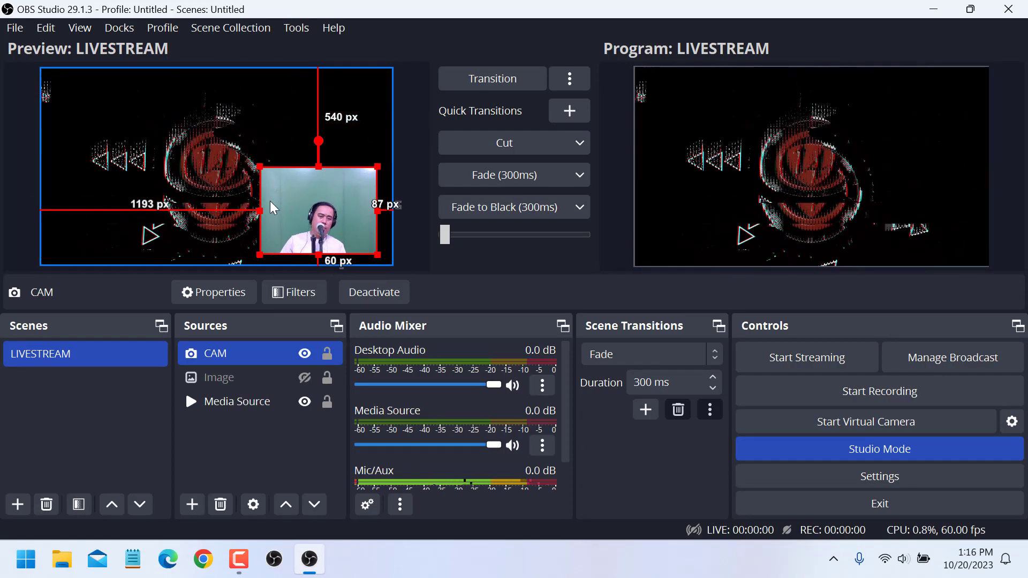
Hide the webcam and image sources, leaving only the media source visible.
{"action": "left_click", "coordinate": [305, 353]}
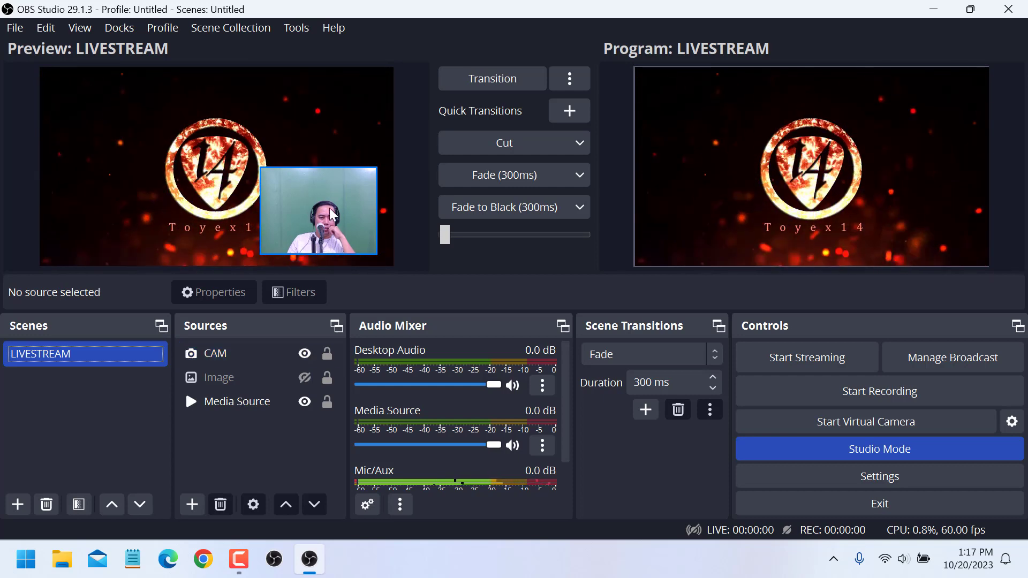
{"action": "left_click", "coordinate": [304, 377]}
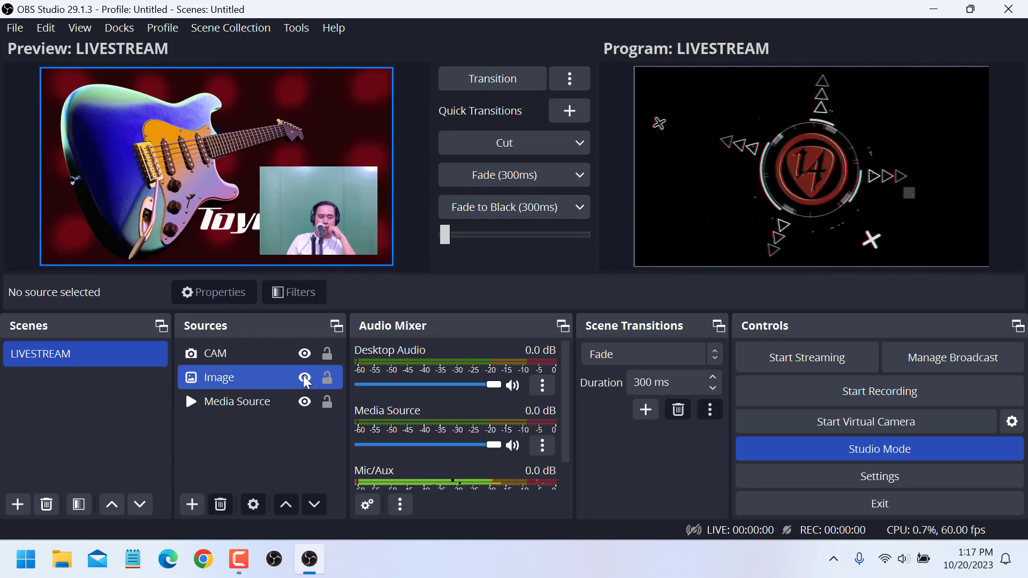
{"action": "left_click", "coordinate": [305, 377]}
{"action": "left_click", "coordinate": [287, 402]}
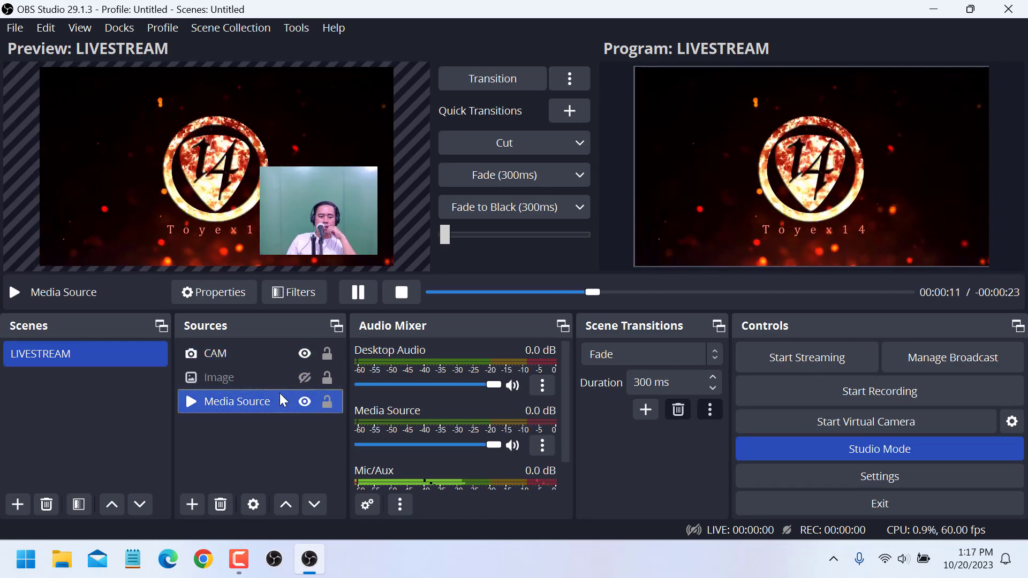
{"action": "left_click", "coordinate": [276, 448]}
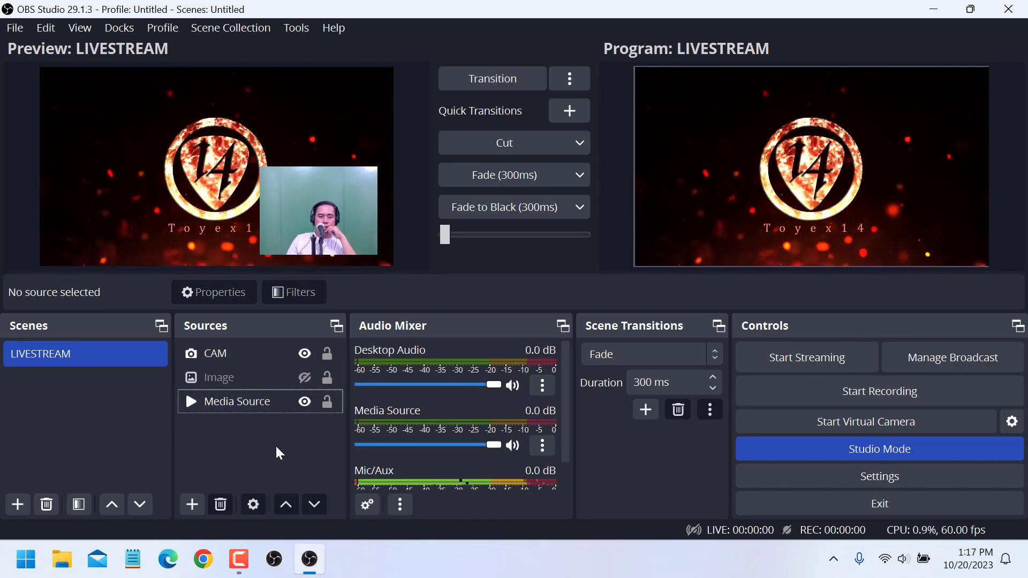
{"action": "left_click", "coordinate": [304, 354]}
{"action": "left_click", "coordinate": [126, 442]}
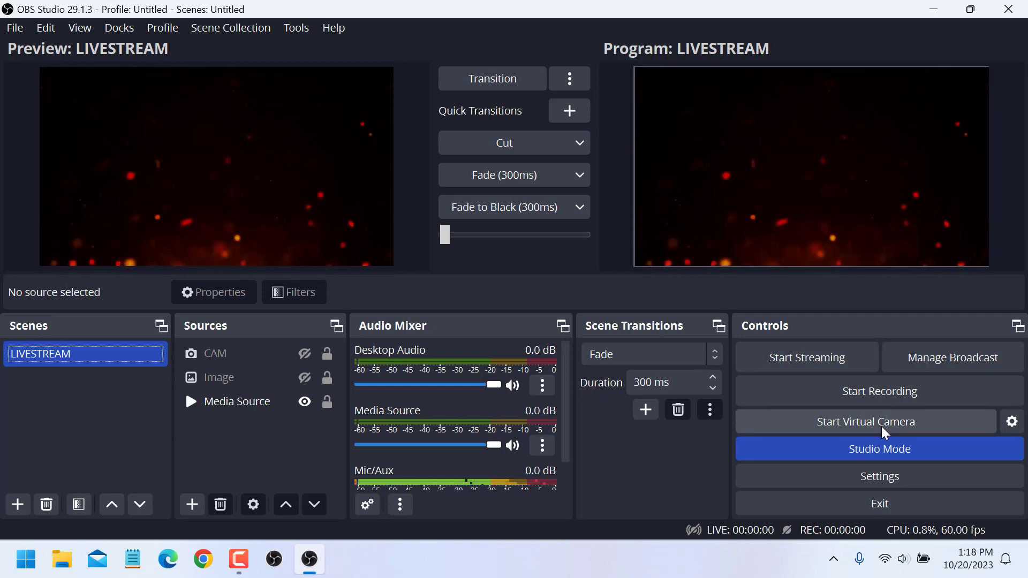
Start the OBS virtual camera.
{"action": "left_click", "coordinate": [931, 425]}
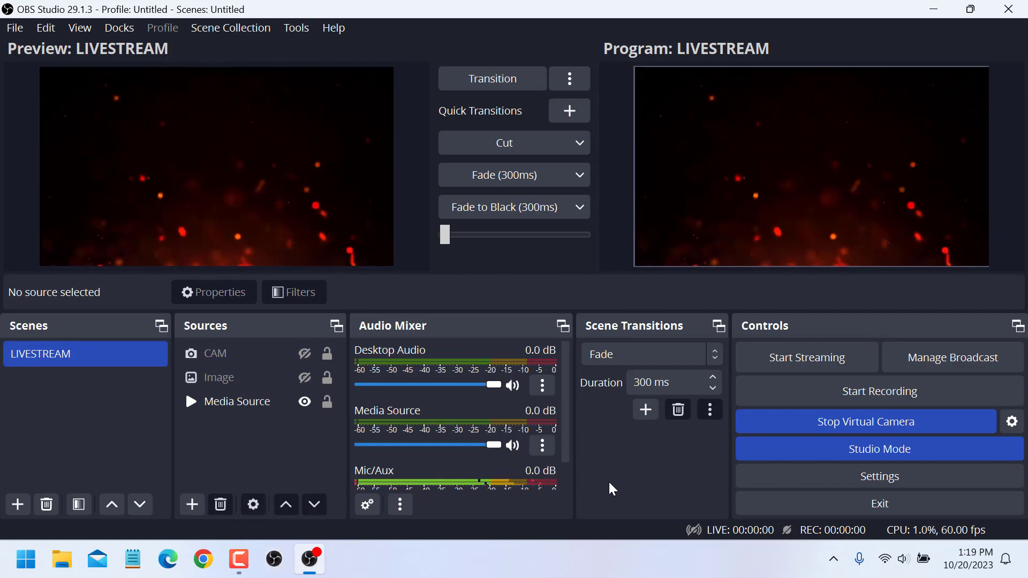
{"action": "left_click", "coordinate": [891, 420]}
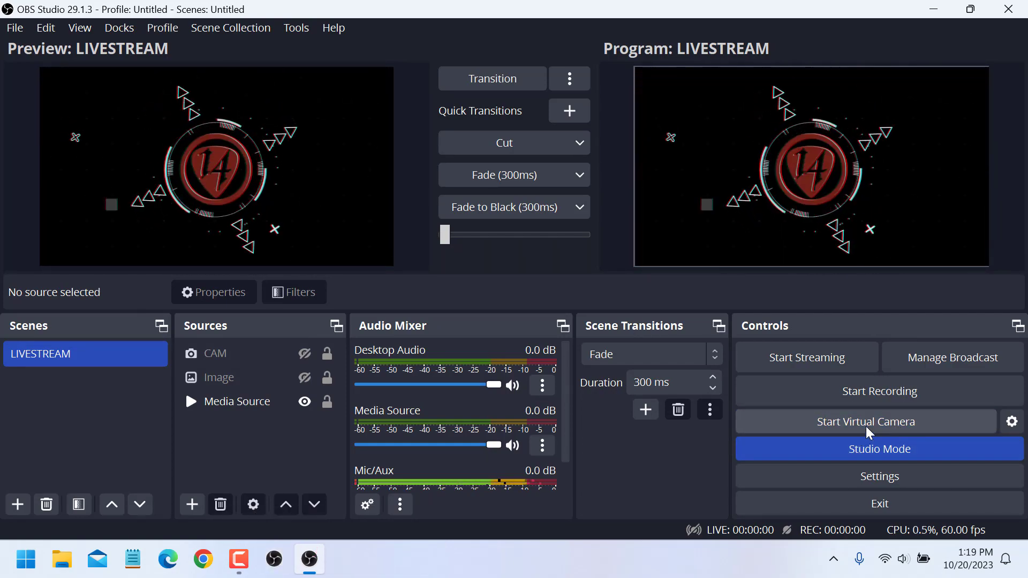
{"action": "left_click", "coordinate": [869, 423]}
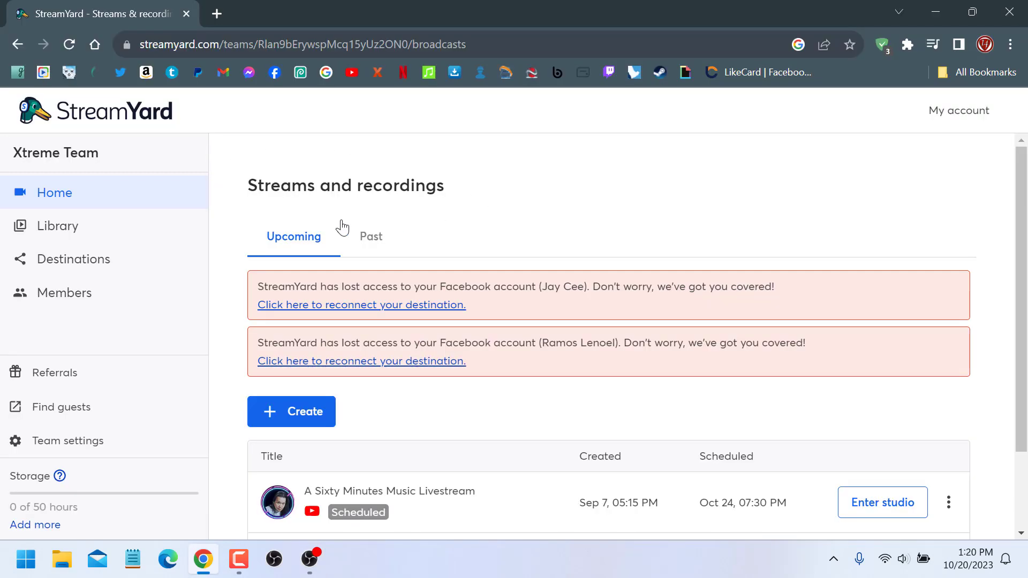
In StreamYard, enter the studio of the past Loading...386 broadcast and add your camera to the stage.
{"action": "left_click", "coordinate": [373, 238]}
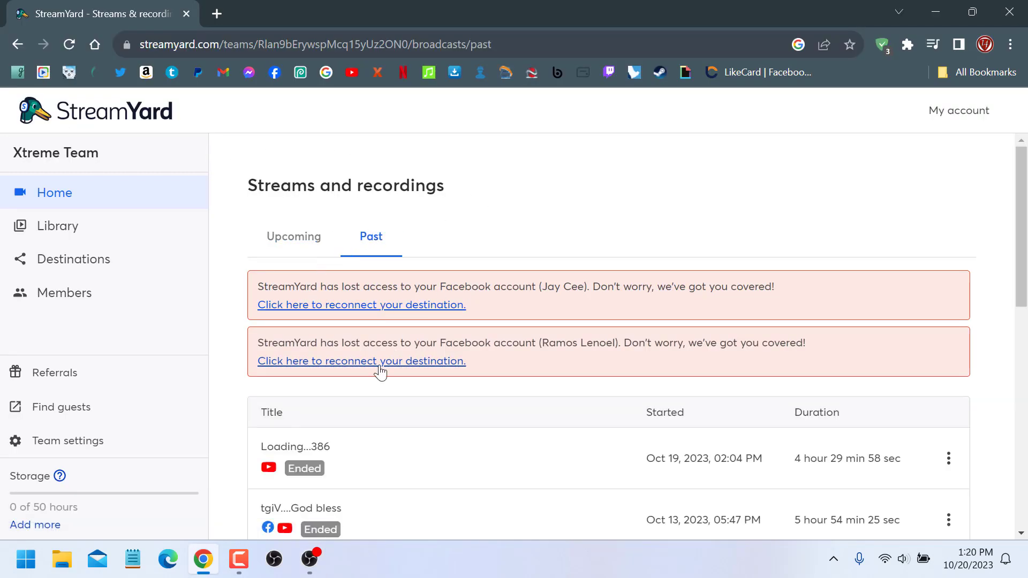
{"action": "scroll", "coordinate": [464, 420], "scroll_direction": "down", "scroll_amount": 2}
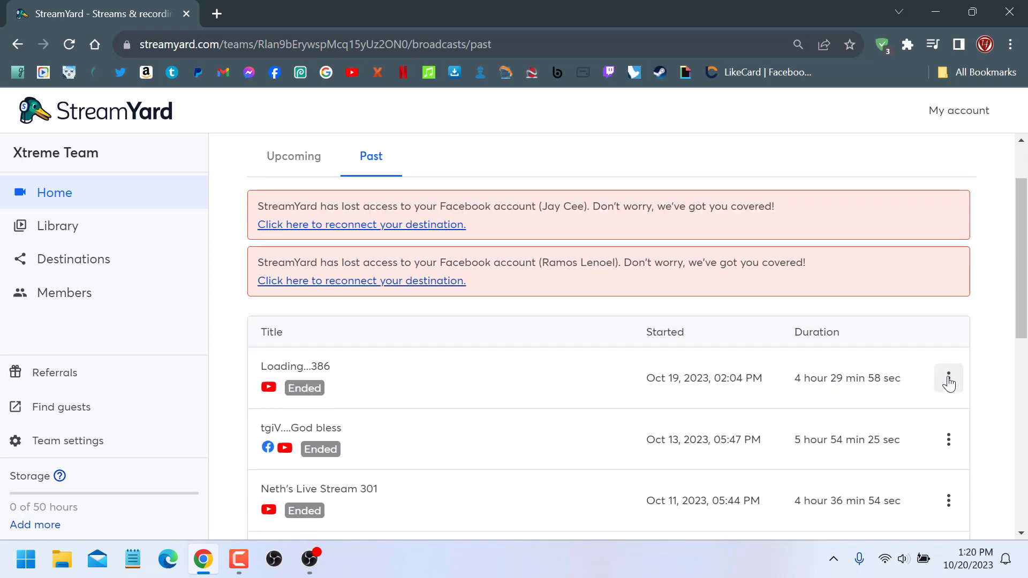
{"action": "left_click", "coordinate": [949, 381]}
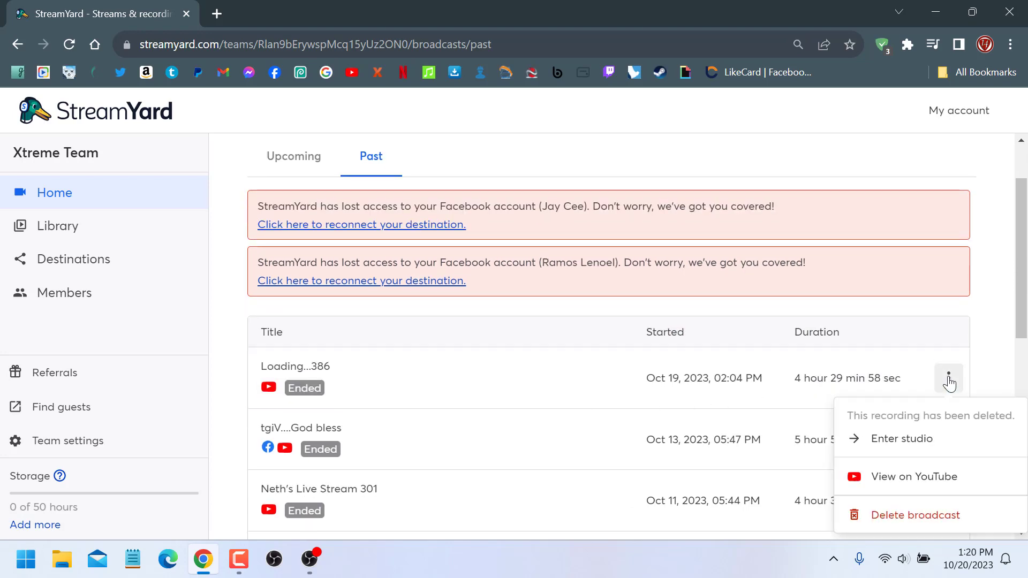
{"action": "left_click", "coordinate": [909, 442]}
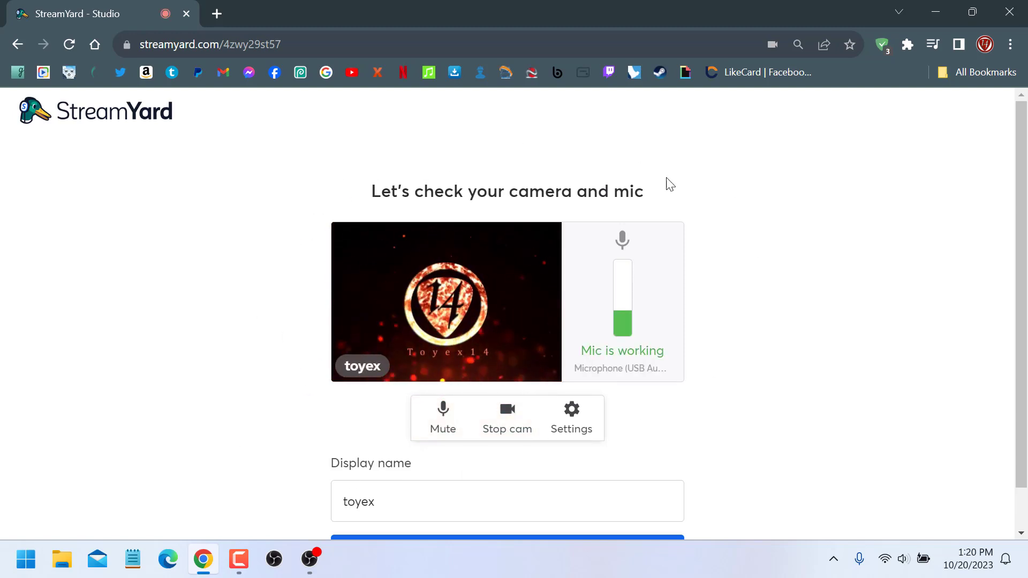
{"action": "scroll", "coordinate": [402, 401], "scroll_direction": "down", "scroll_amount": 1}
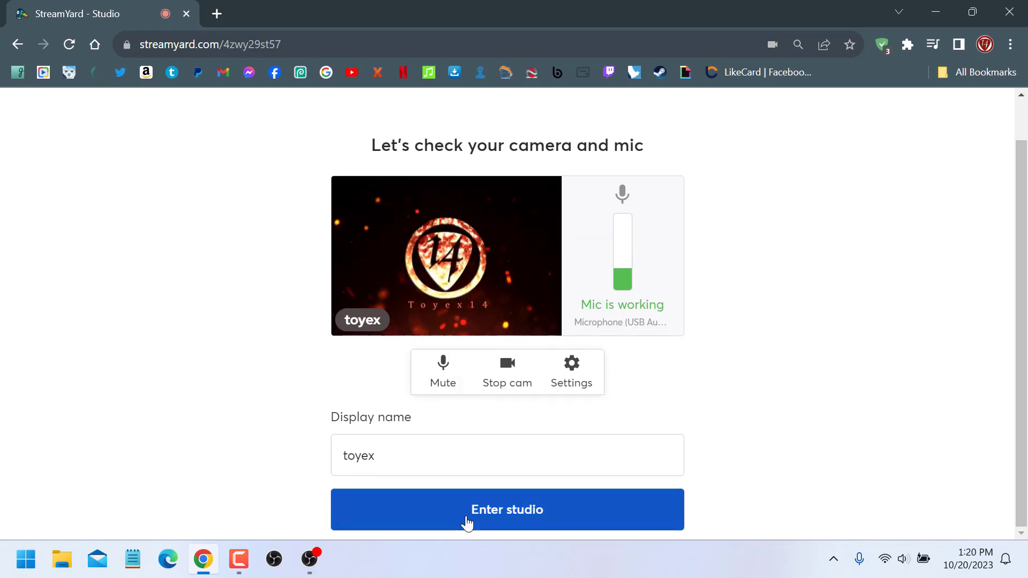
{"action": "left_click", "coordinate": [495, 522]}
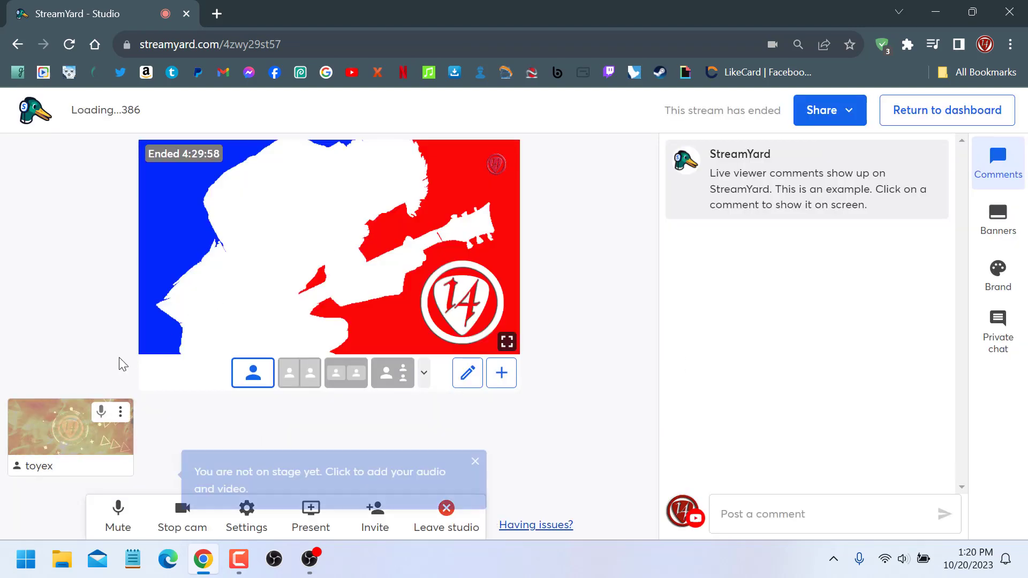
{"action": "mouse_move", "coordinate": [72, 418]}
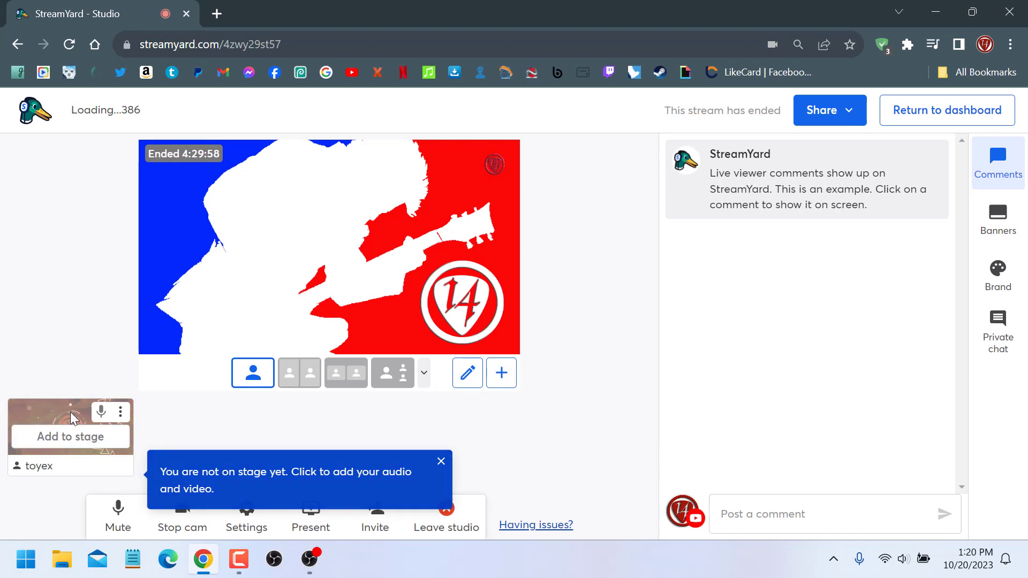
{"action": "left_click", "coordinate": [59, 438]}
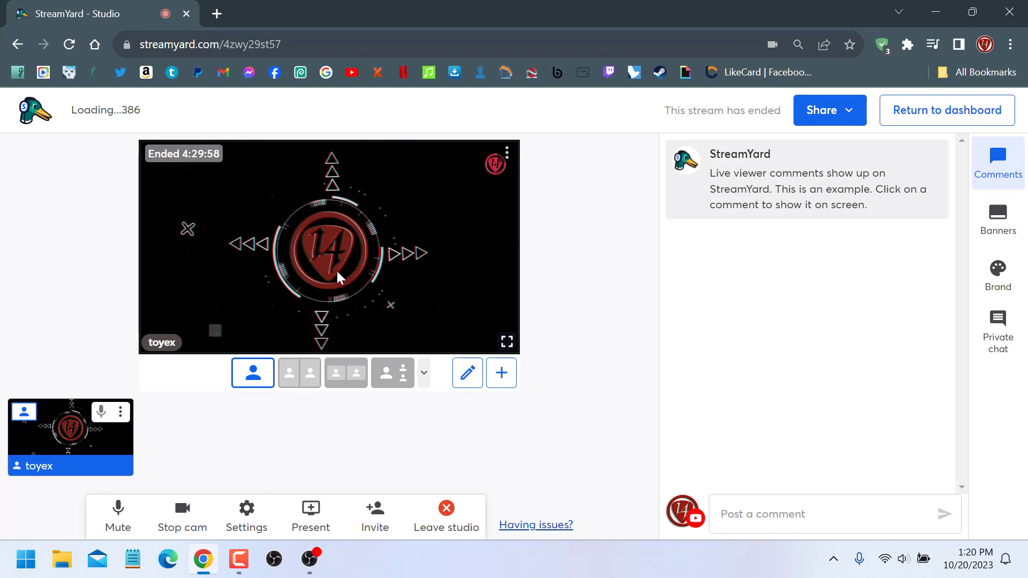
Switch back to OBS, show the image source, transition it to the program output, and minimize OBS.
{"action": "left_click", "coordinate": [310, 563]}
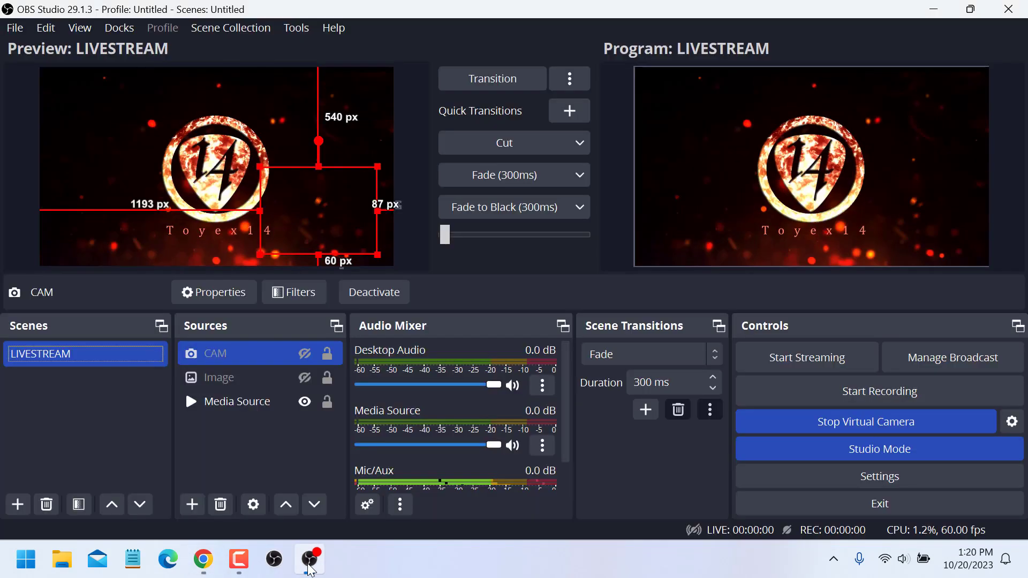
{"action": "left_click", "coordinate": [305, 354]}
{"action": "left_click", "coordinate": [304, 352]}
{"action": "left_click", "coordinate": [297, 377], "text": "ctrl"}
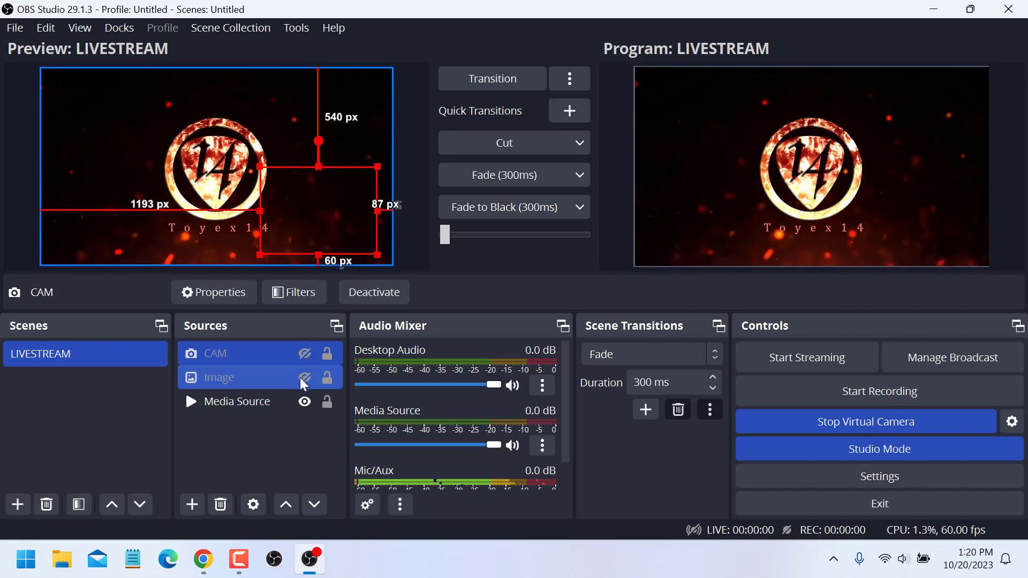
{"action": "left_click", "coordinate": [303, 378]}
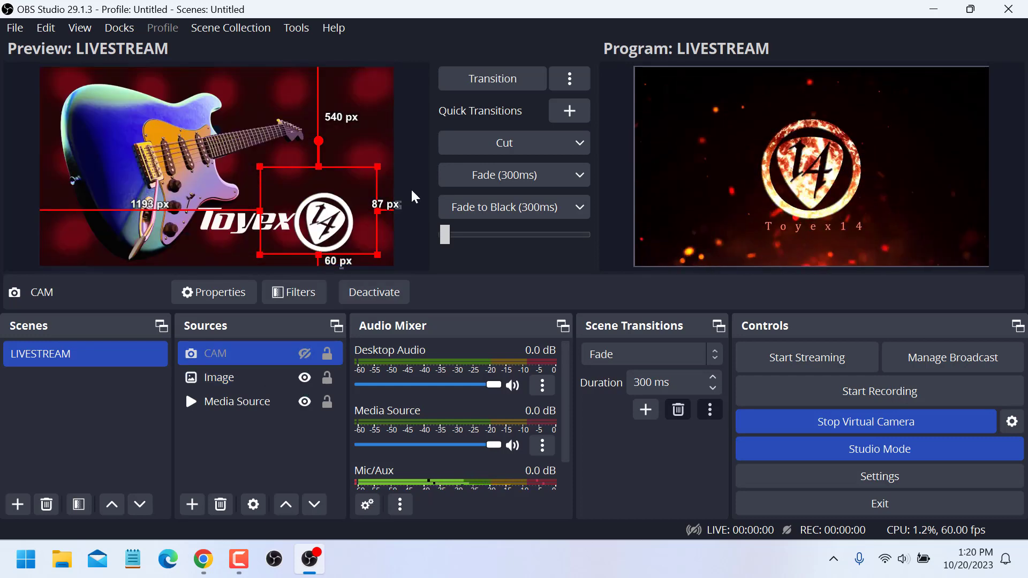
{"action": "left_click", "coordinate": [498, 80]}
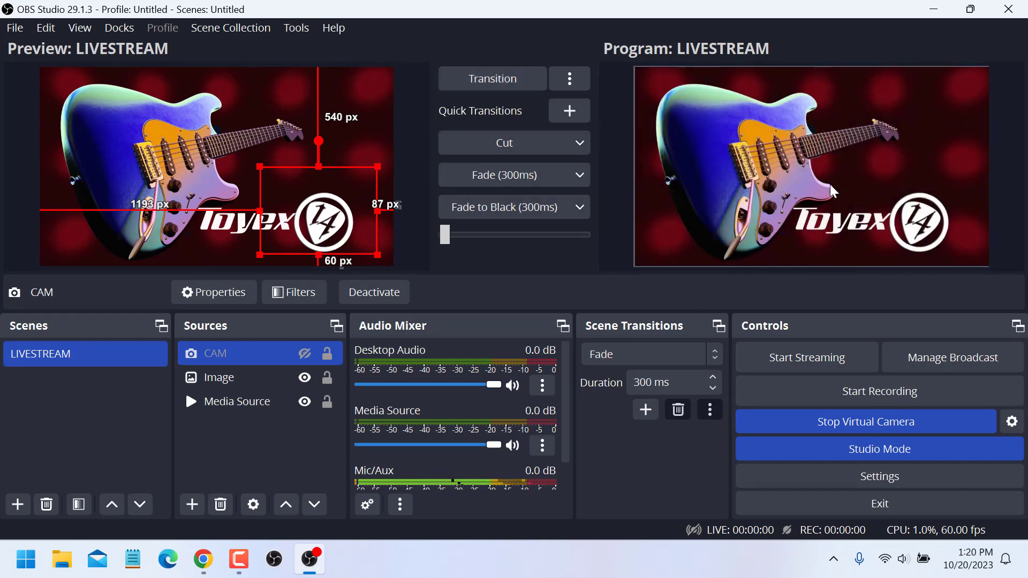
{"action": "left_click", "coordinate": [934, 9]}
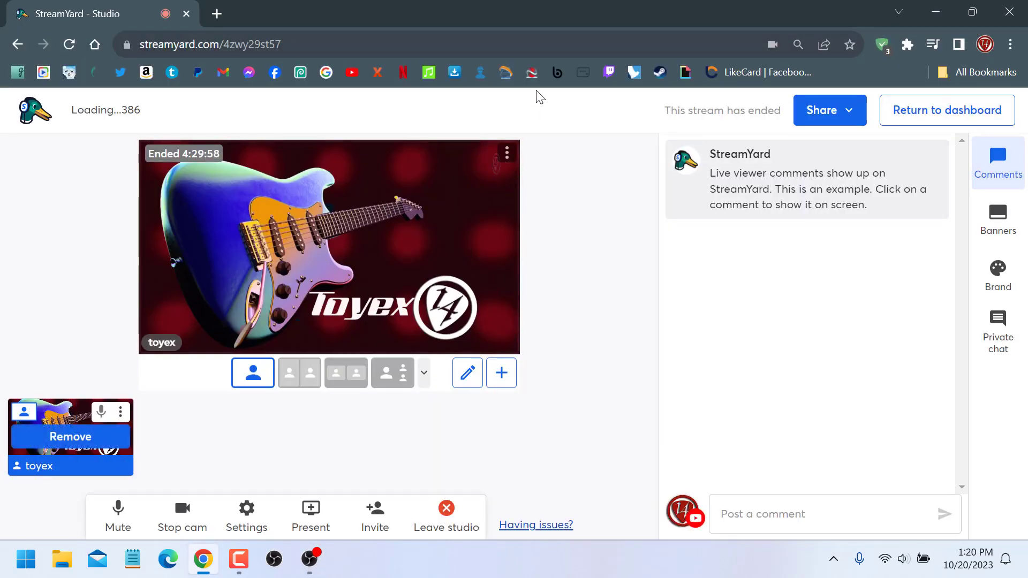
Switch to OBS, show the CAM webcam source, transition the scene to the program output, and minimize OBS.
{"action": "left_click", "coordinate": [310, 564]}
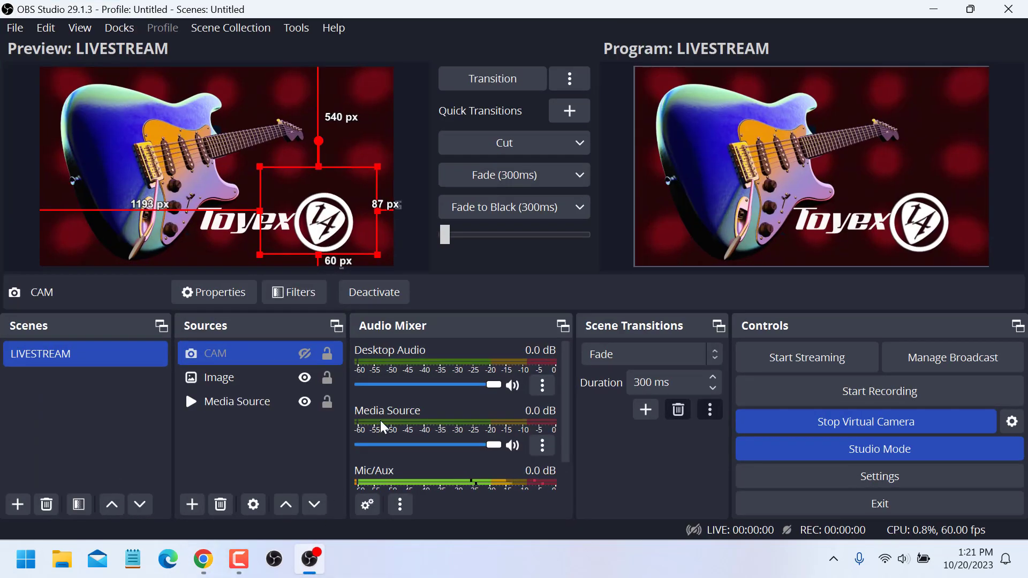
{"action": "left_click", "coordinate": [305, 355]}
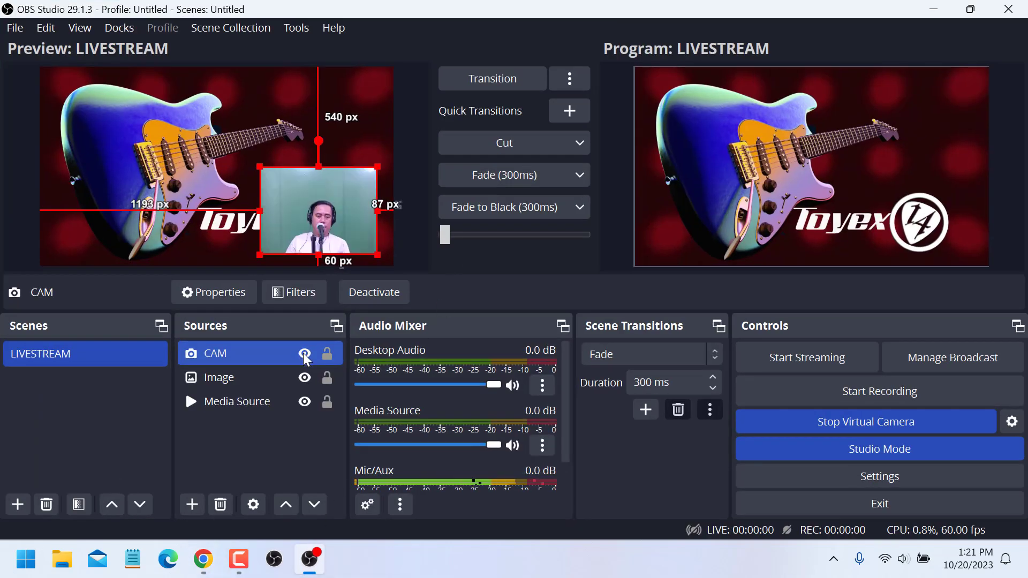
{"action": "left_click", "coordinate": [508, 82]}
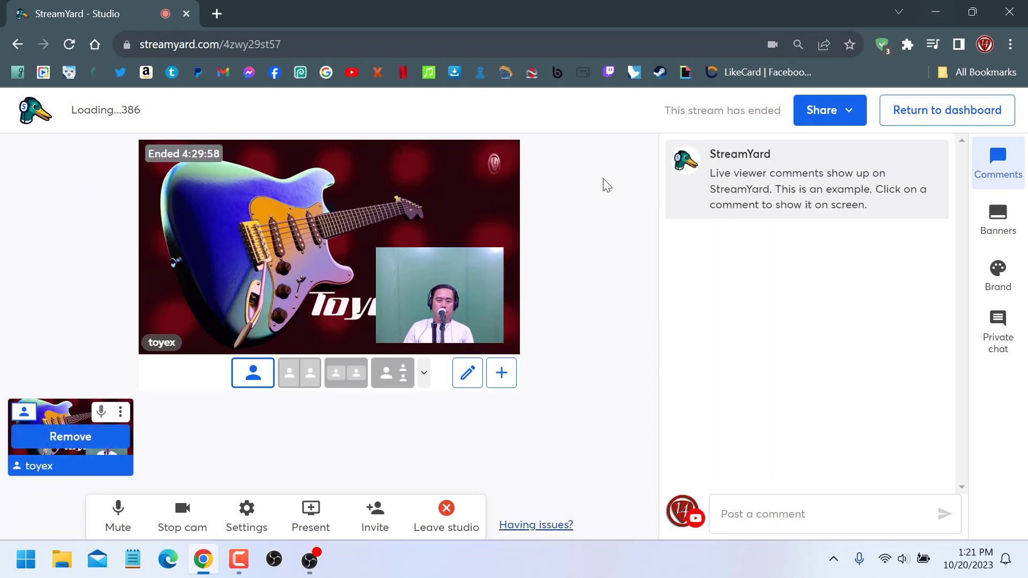
{"action": "left_click", "coordinate": [935, 9]}
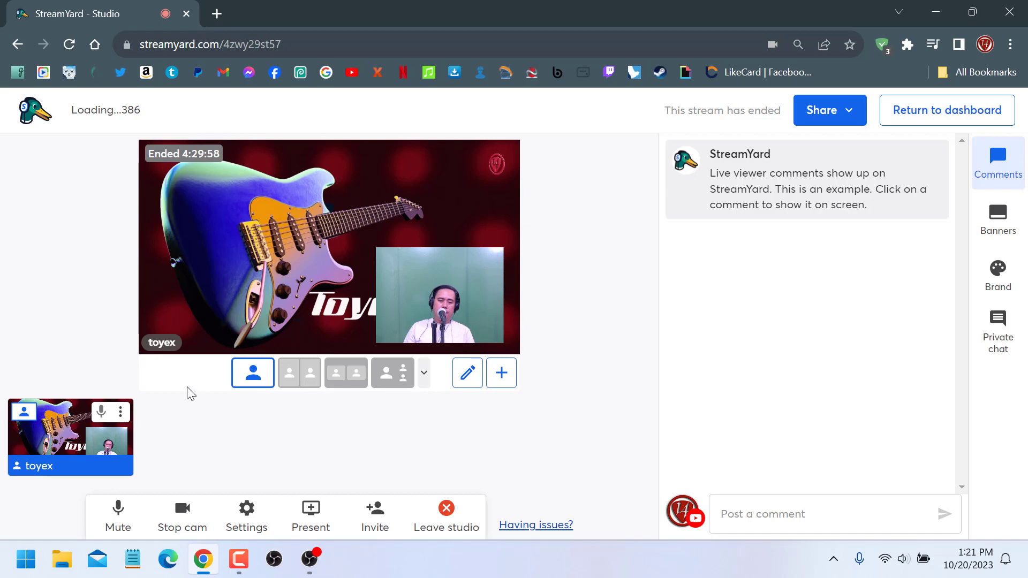
Return to StreamYard and open the studio settings to check the selected camera, then close them.
{"action": "left_click", "coordinate": [309, 560]}
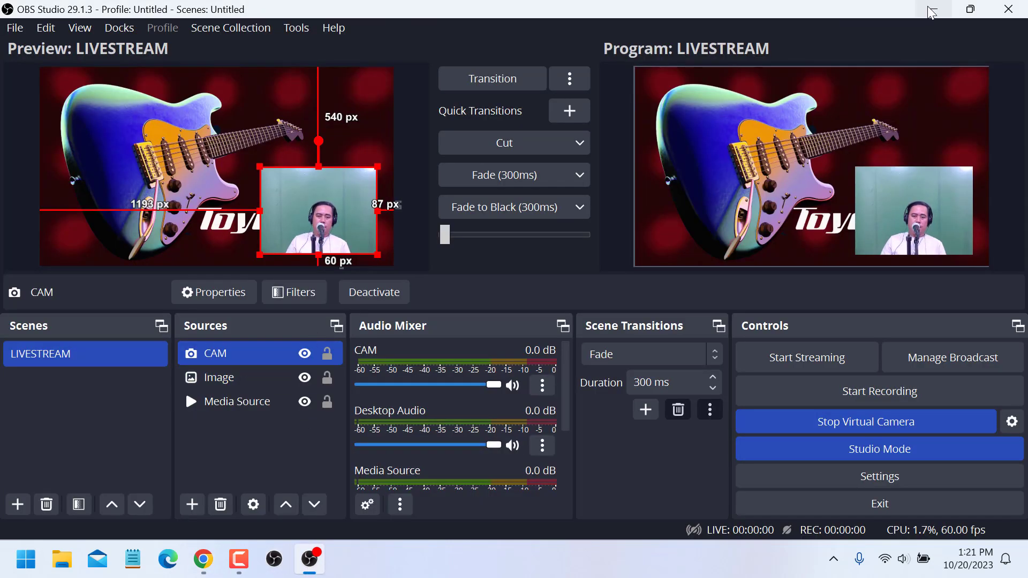
{"action": "left_click", "coordinate": [204, 559]}
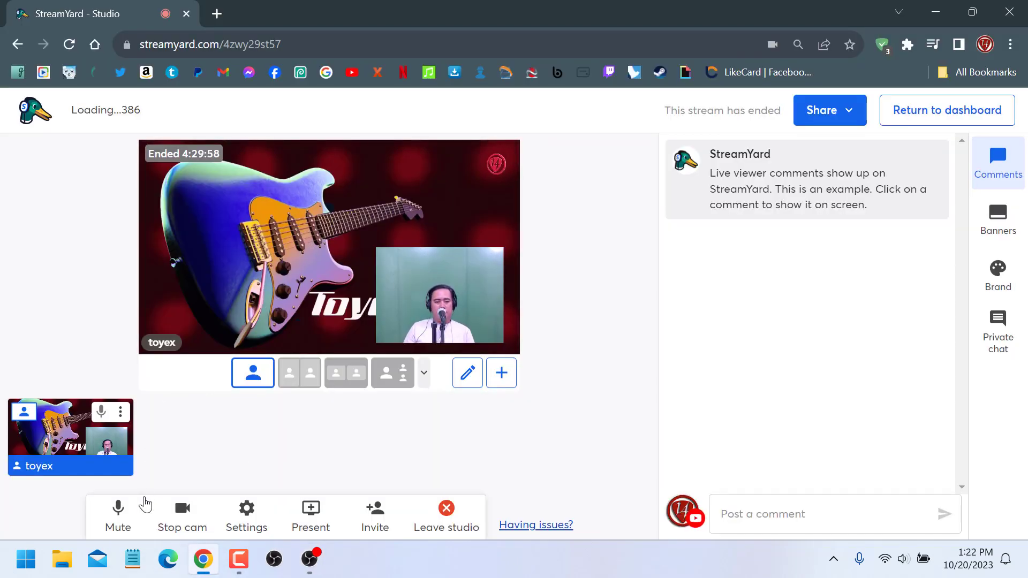
{"action": "mouse_move", "coordinate": [67, 444]}
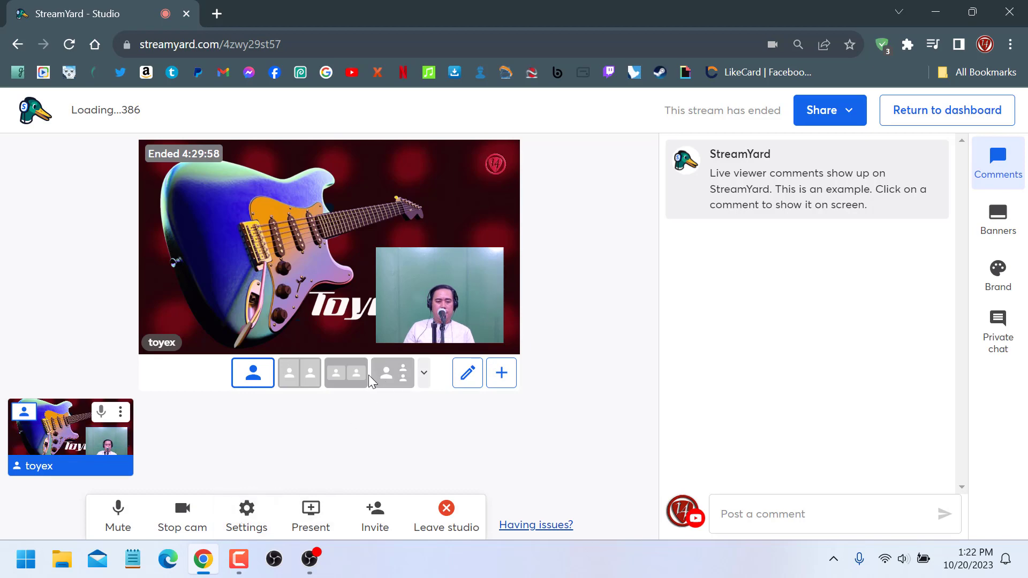
{"action": "left_click", "coordinate": [247, 512]}
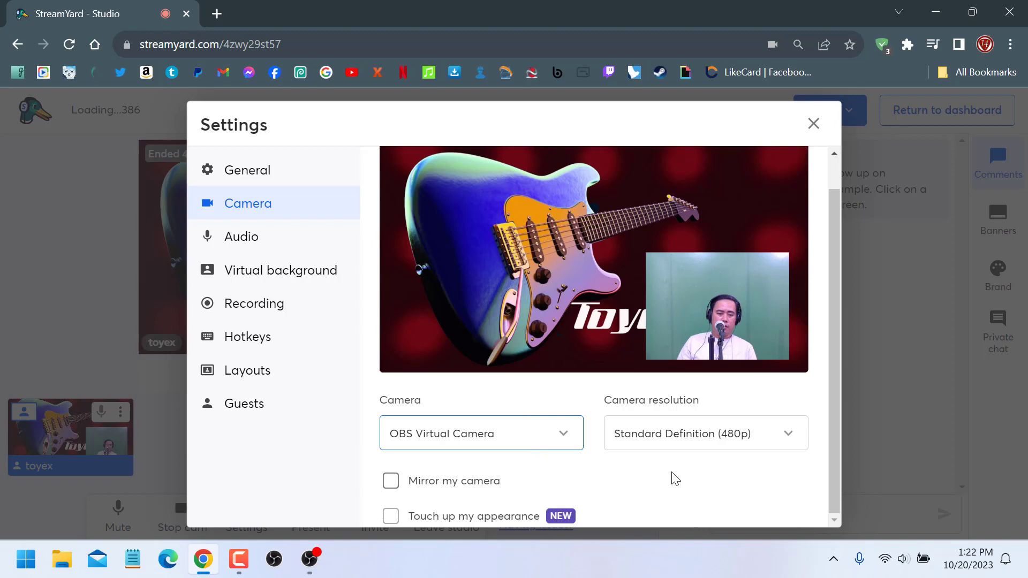
{"action": "key", "text": "Escape"}
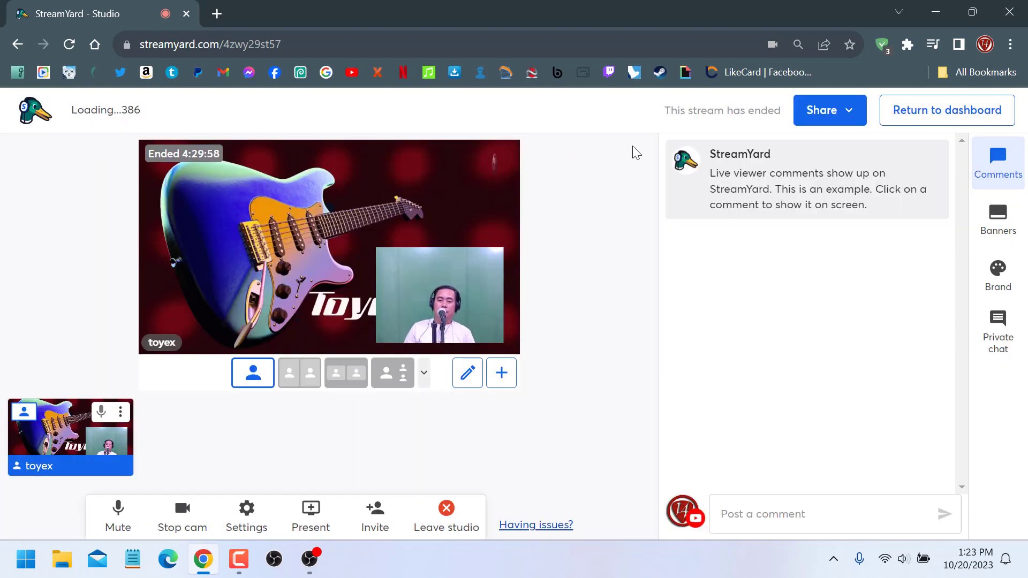